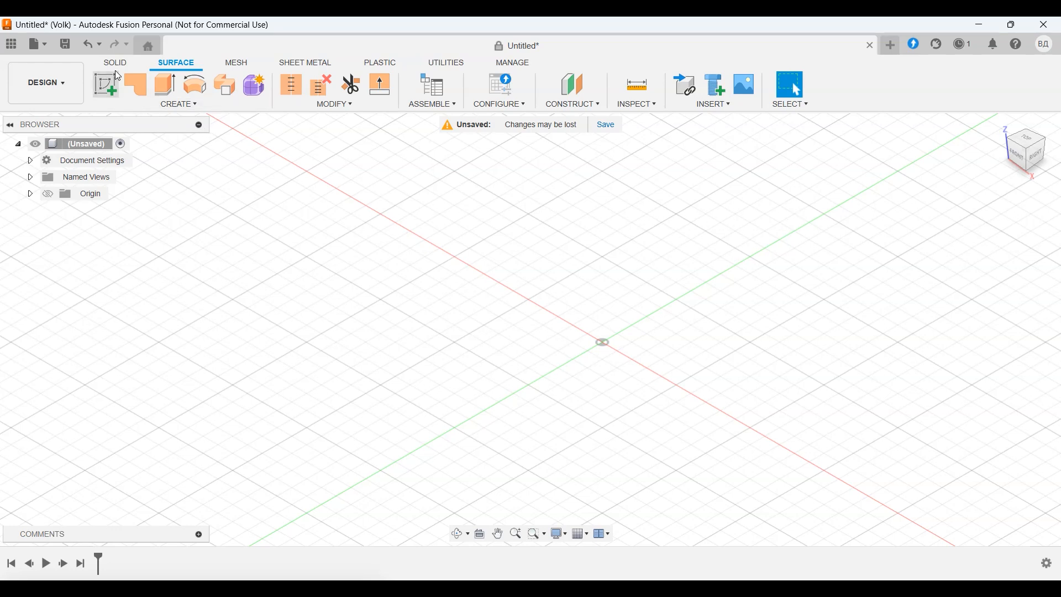
Step: Start a sketch on the horizontal plane and draw an ellipse centred on the origin, about 50 mm long and 30 mm wide
{"action": "left_click", "coordinate": [105, 84]}
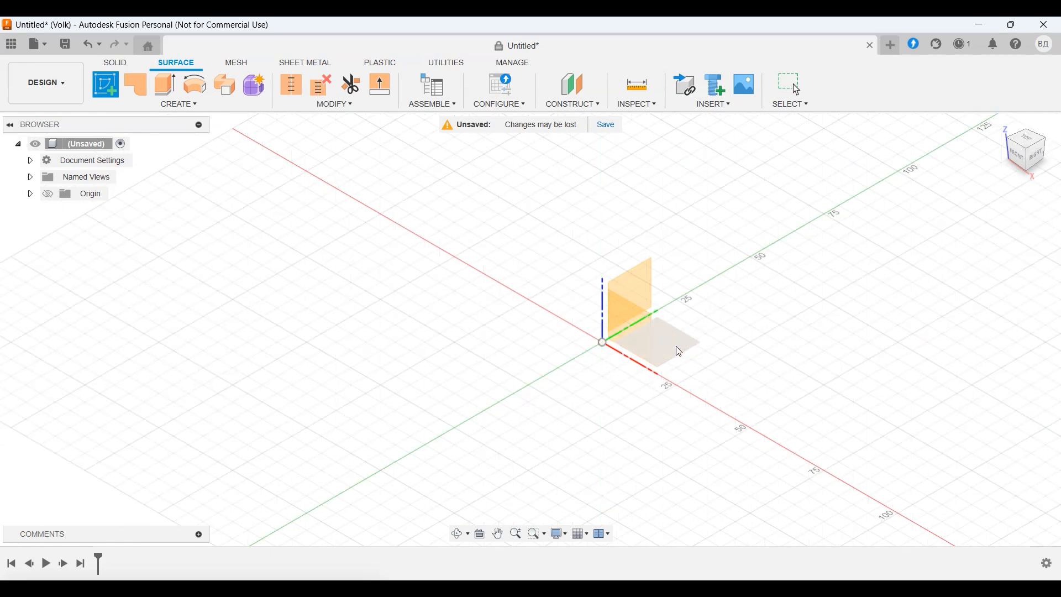
{"action": "left_click", "coordinate": [677, 345]}
{"action": "middle_click_drag", "start_coordinate": [608, 347], "coordinate": [526, 334]}
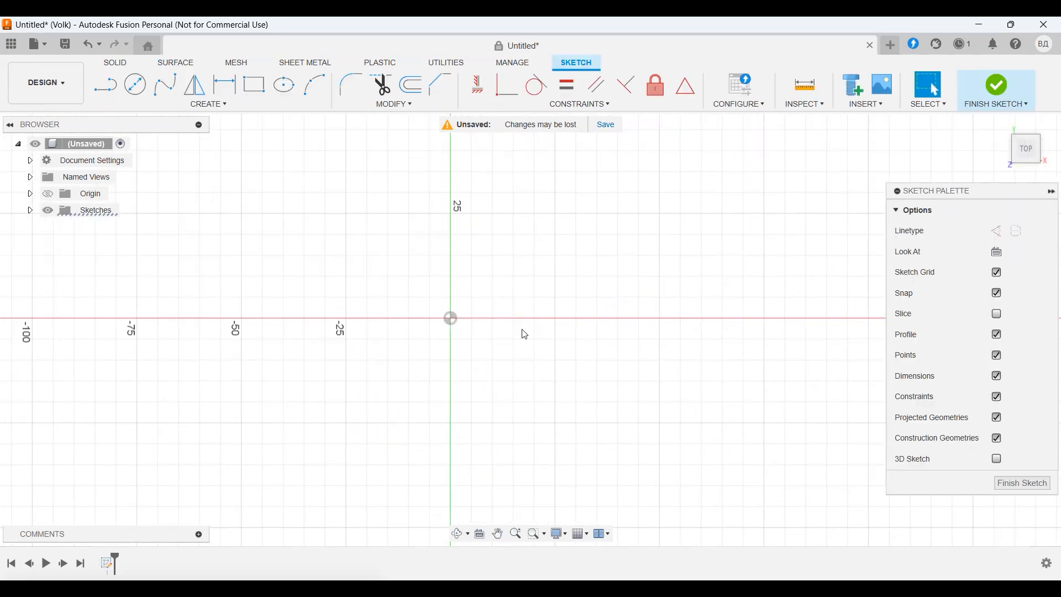
{"action": "left_click", "coordinate": [290, 90]}
{"action": "left_click", "coordinate": [452, 320]}
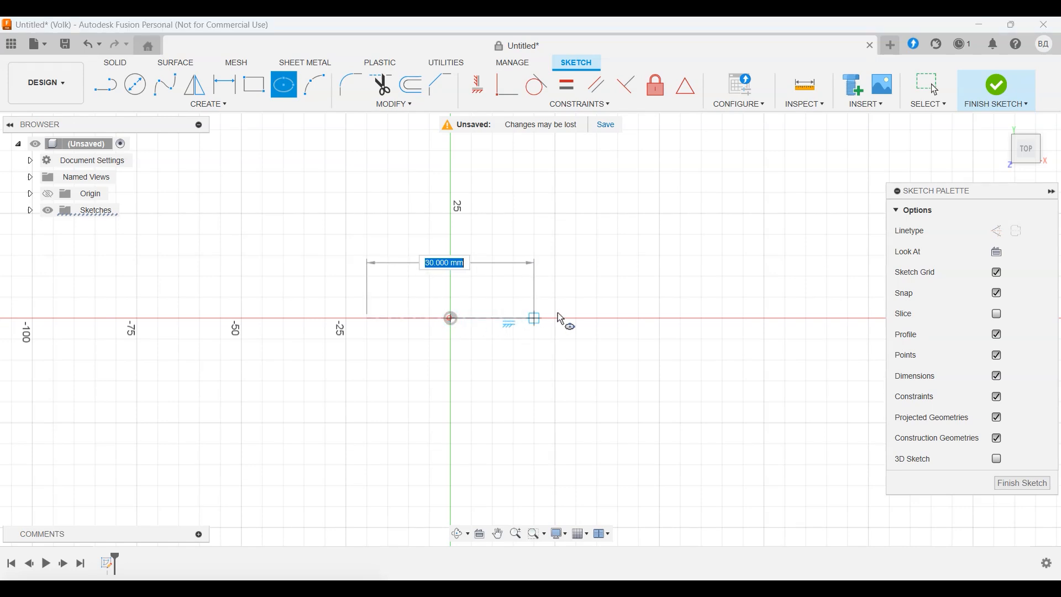
{"action": "left_click", "coordinate": [555, 319]}
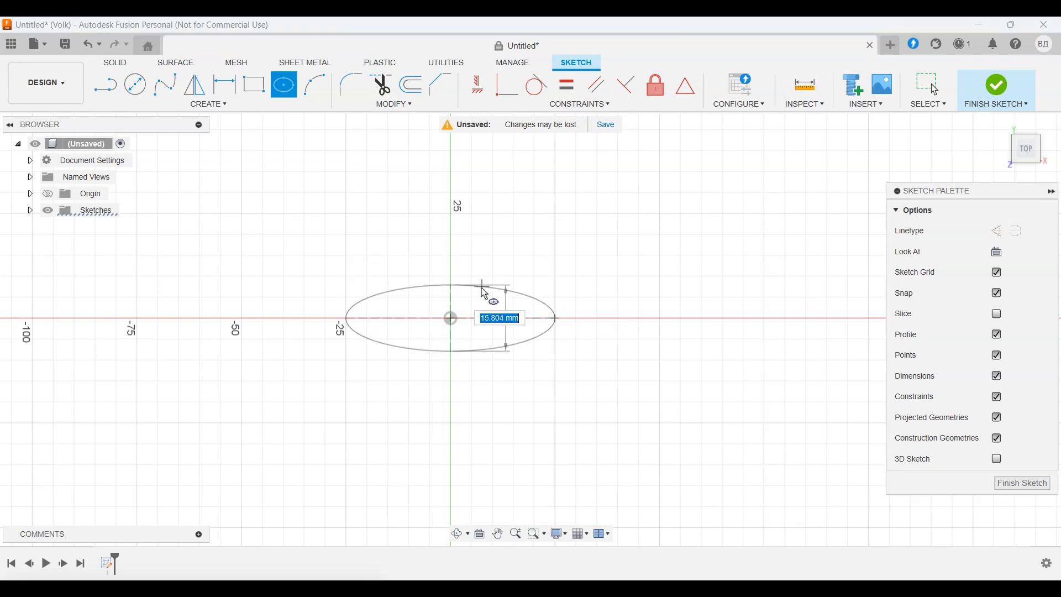
{"action": "left_click", "coordinate": [454, 255]}
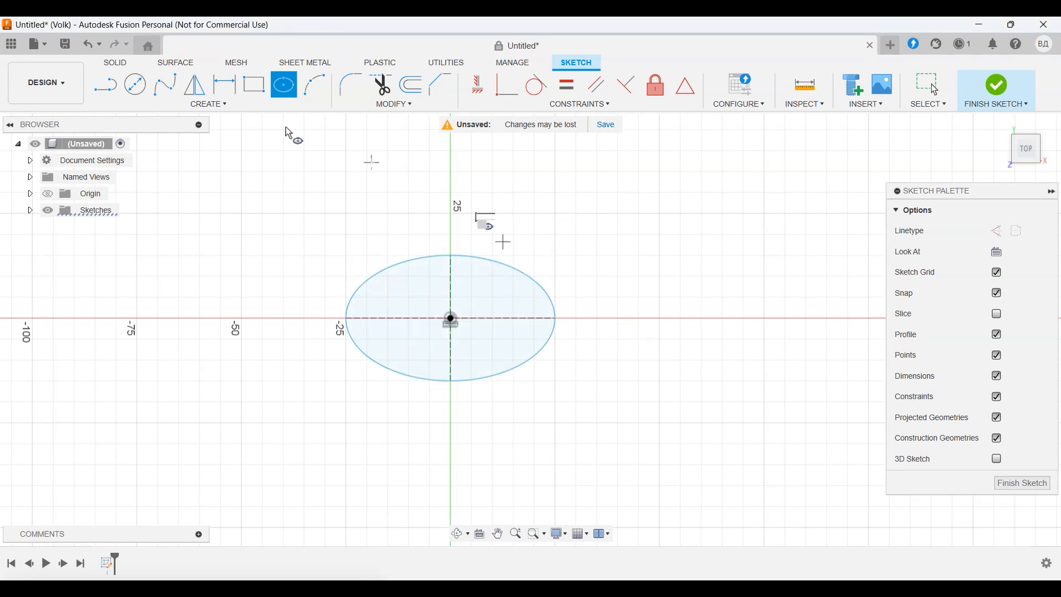
Step: Draw a 12 mm diameter circle centred on the ellipse's upper-left edge
{"action": "left_click", "coordinate": [135, 85]}
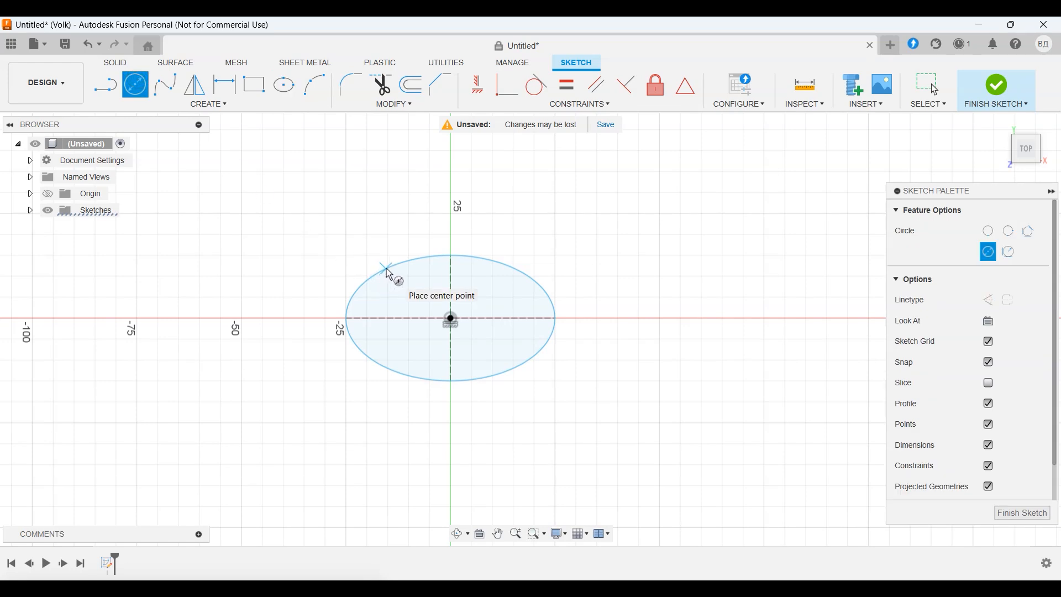
{"action": "left_click", "coordinate": [387, 269]}
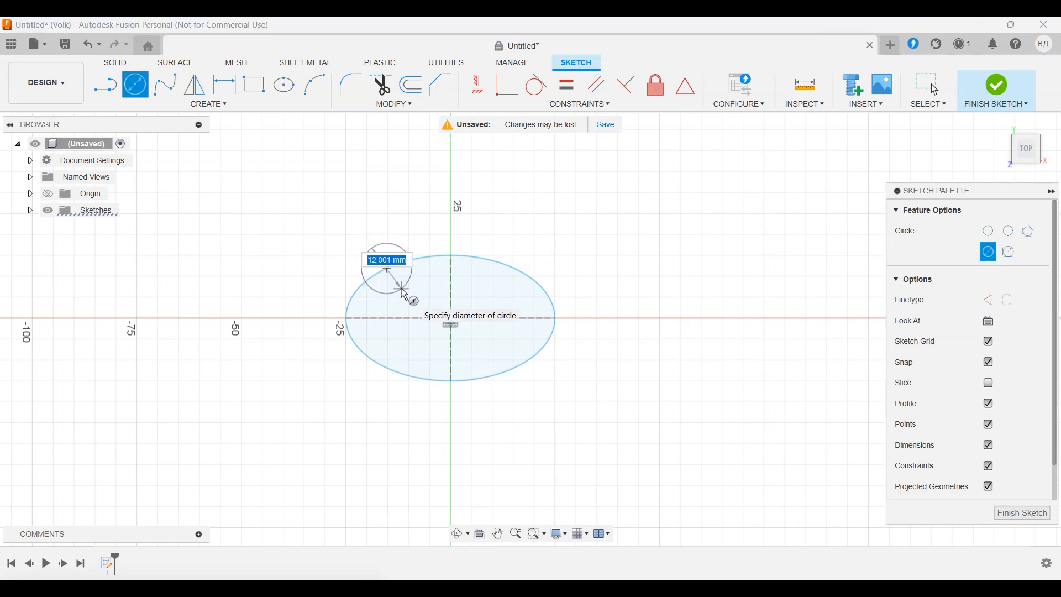
{"action": "key", "text": "Return"}
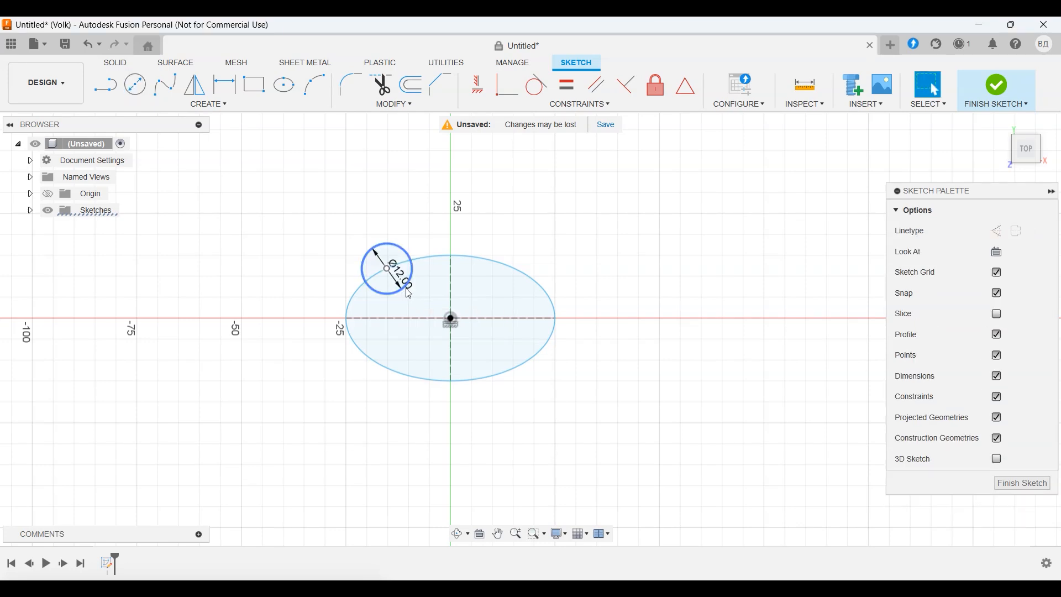
Step: Trim the circle's outer arc and the ellipse segment inside it to leave a round notch in the outline
{"action": "left_click", "coordinate": [381, 84]}
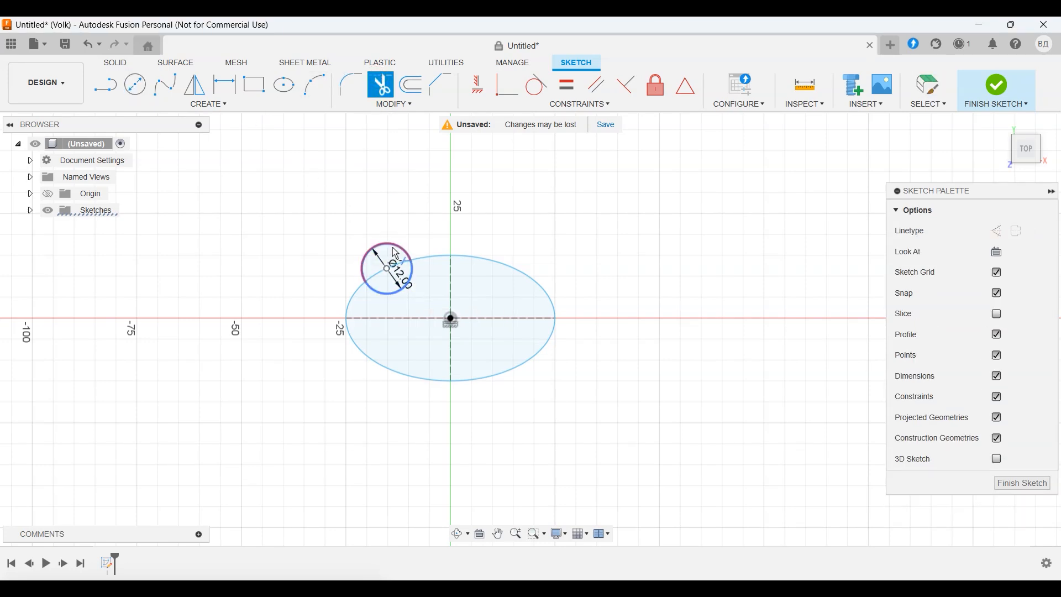
{"action": "left_click", "coordinate": [390, 245]}
{"action": "left_click", "coordinate": [377, 276]}
{"action": "key", "text": "Escape"}
{"action": "scroll", "coordinate": [425, 301], "scroll_direction": "up", "scroll_amount": 3}
{"action": "scroll", "coordinate": [426, 303], "scroll_direction": "up", "scroll_amount": 2}
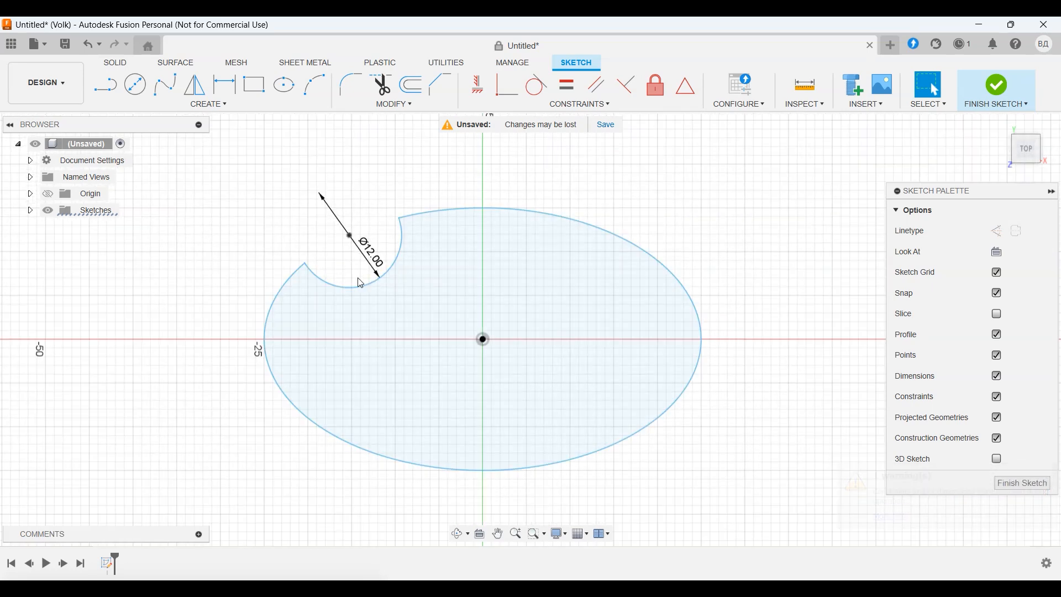
{"action": "scroll", "coordinate": [380, 240], "scroll_direction": "down", "scroll_amount": 3}
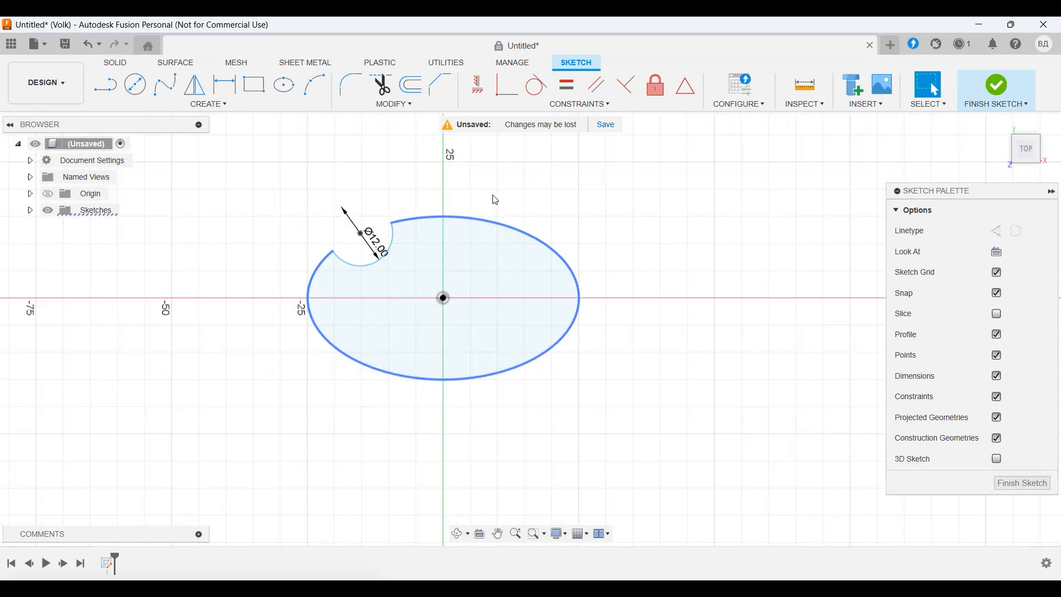
{"action": "scroll", "coordinate": [600, 211], "scroll_direction": "down", "scroll_amount": 2}
{"action": "mouse_move", "coordinate": [600, 212]}
{"action": "middle_mouse_down"}
{"action": "mouse_move", "coordinate": [575, 260]}
{"action": "mouse_move", "coordinate": [582, 268]}
{"action": "middle_mouse_up"}
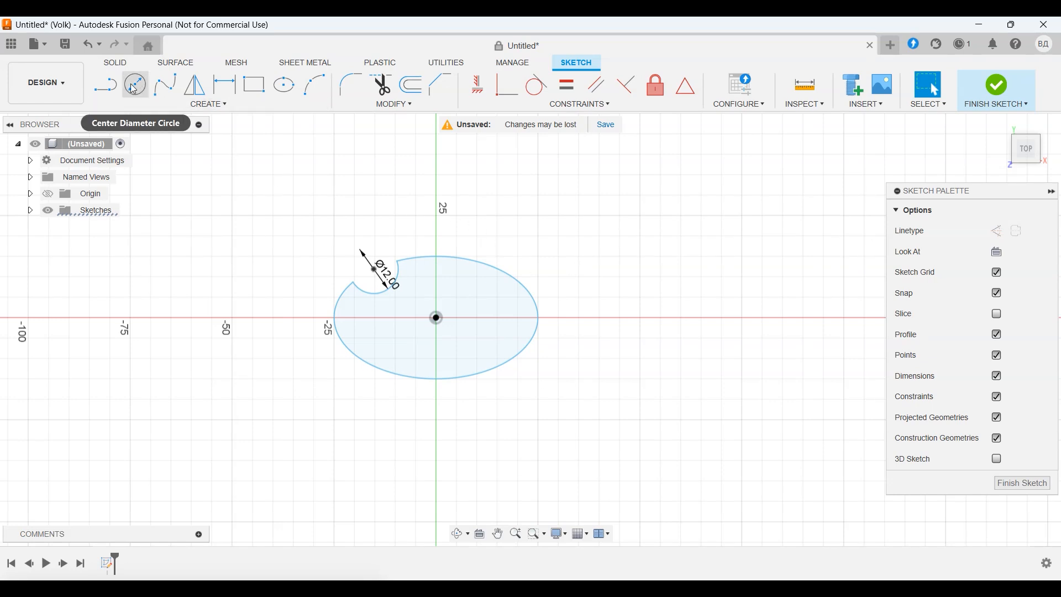
Step: Draw a circumscribed polygon with 6 sides overlapping the ellipse's lower-right edge
{"action": "left_click", "coordinate": [219, 106]}
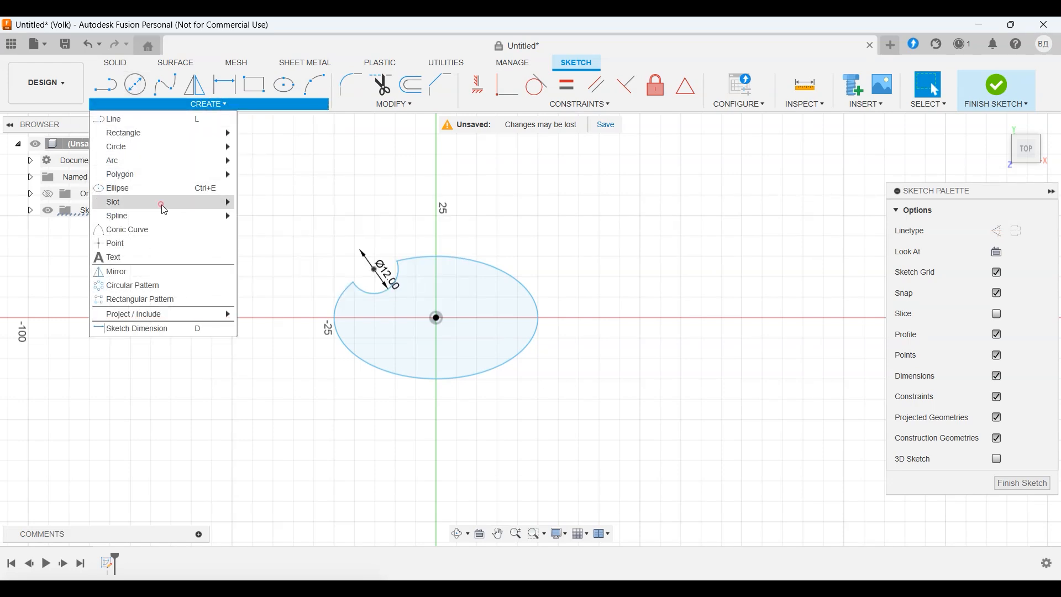
{"action": "mouse_move", "coordinate": [168, 173]}
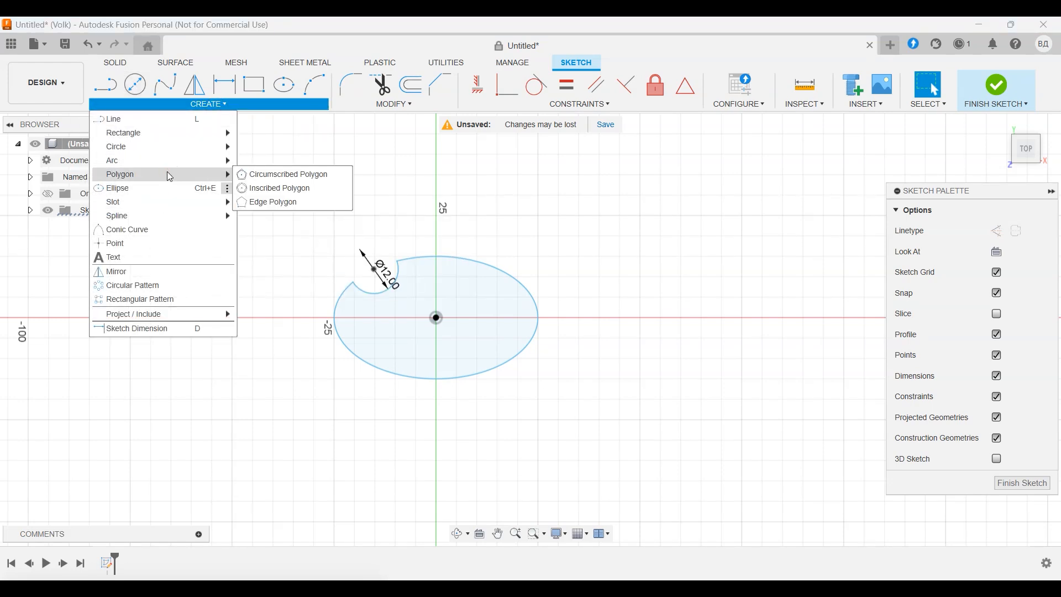
{"action": "left_click", "coordinate": [274, 175]}
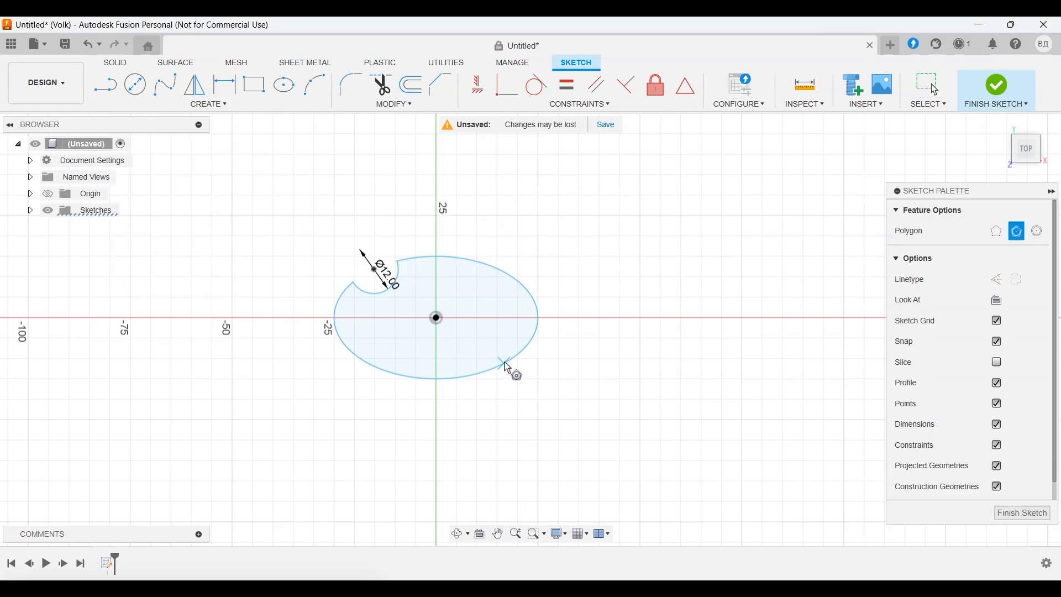
{"action": "left_click", "coordinate": [477, 358]}
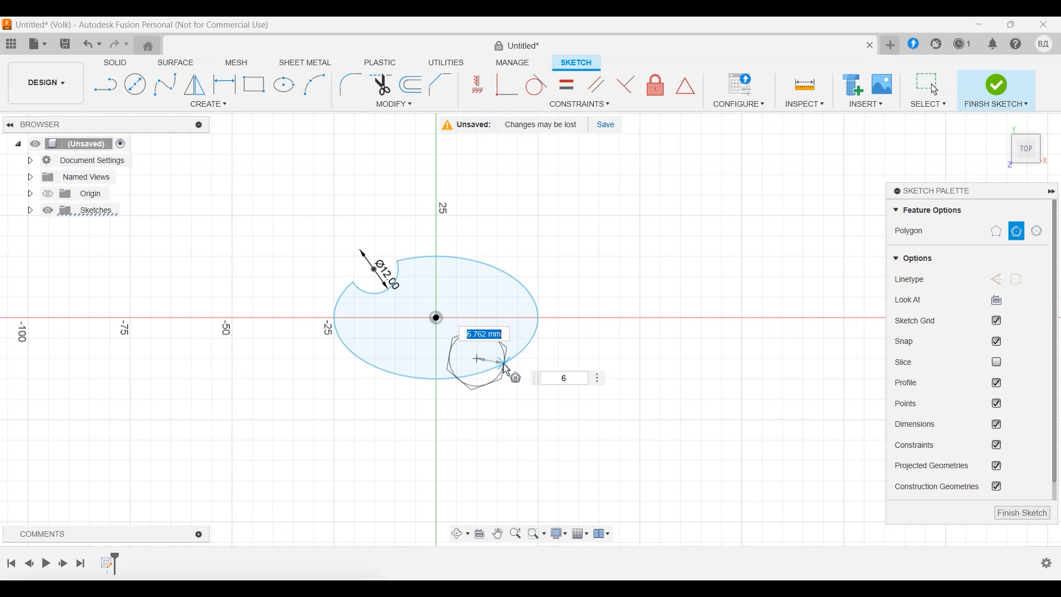
{"action": "left_click", "coordinate": [502, 366]}
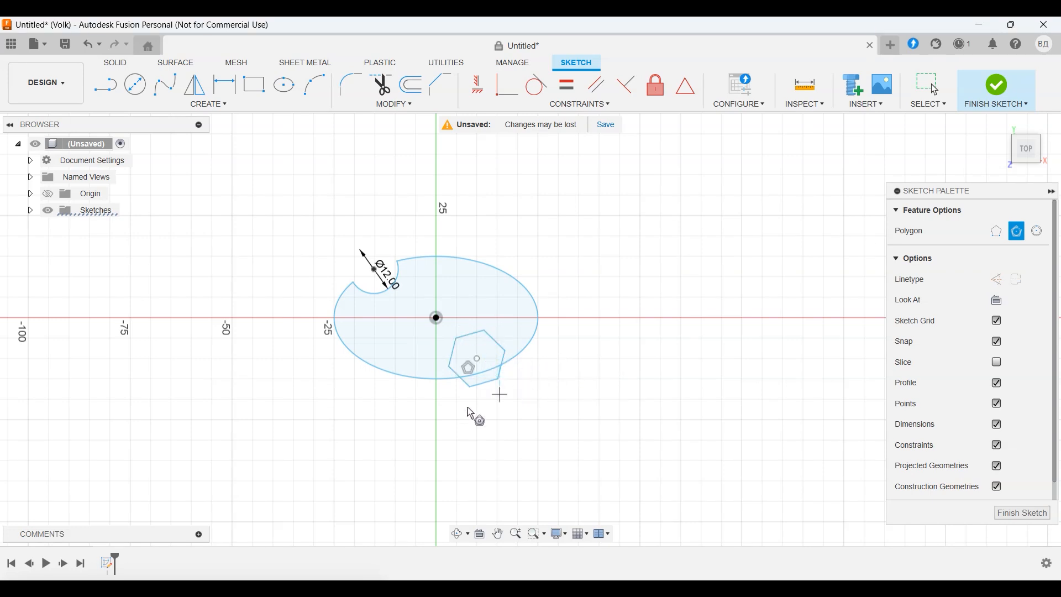
{"action": "key", "text": "Escape"}
Step: Trim the hexagon's outer sides and the ellipse segment inside it to leave an angular notch in the outline
{"action": "key", "text": "t"}
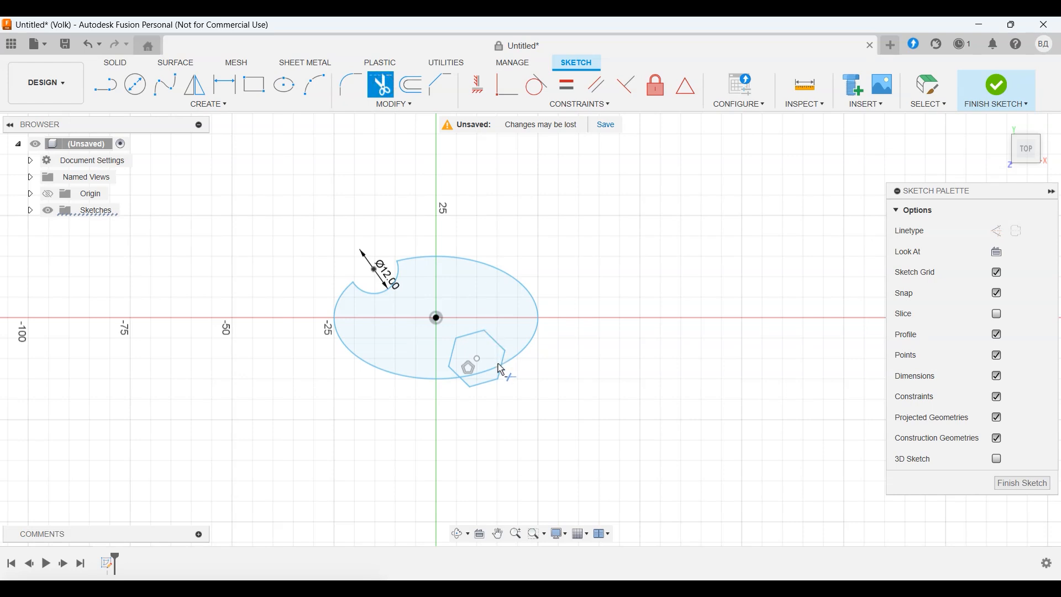
{"action": "left_click", "coordinate": [495, 386]}
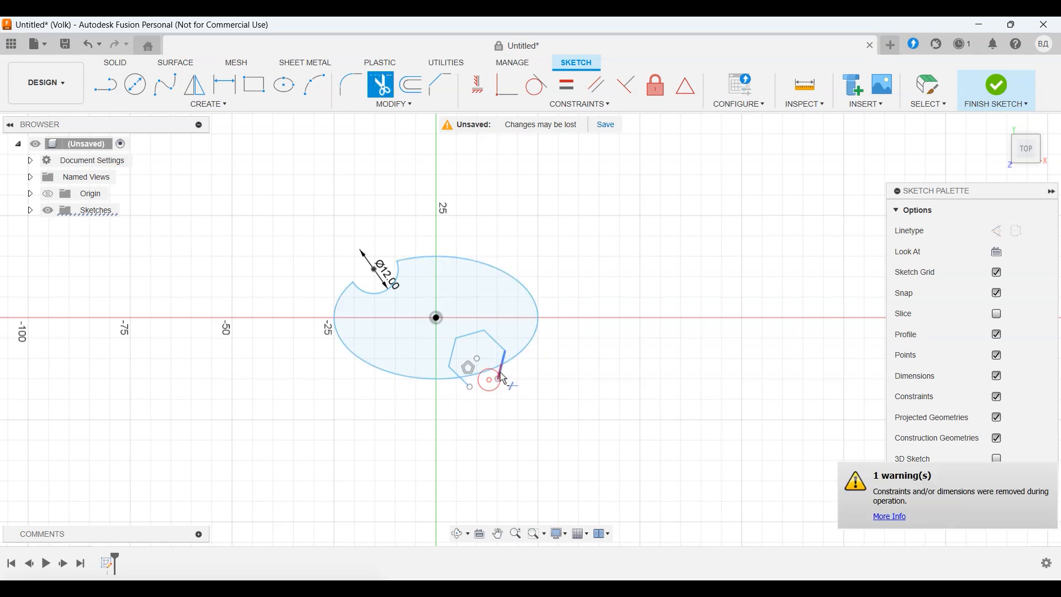
{"action": "left_click", "coordinate": [472, 379]}
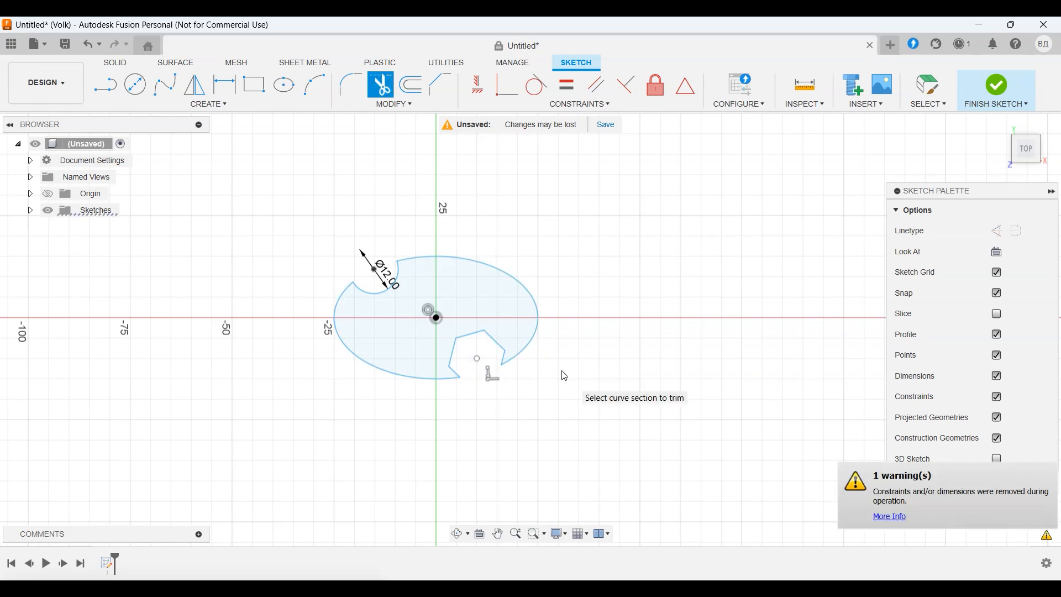
{"action": "key", "text": "Escape"}
Step: Draw two circles inside the outline, about 6.3 mm and 2.8 mm in diameter, the smaller just below the origin, and finish the sketch
{"action": "scroll", "coordinate": [438, 340], "scroll_direction": "up", "scroll_amount": 3}
{"action": "scroll", "coordinate": [438, 342], "scroll_direction": "up", "scroll_amount": 1}
{"action": "key", "text": "c"}
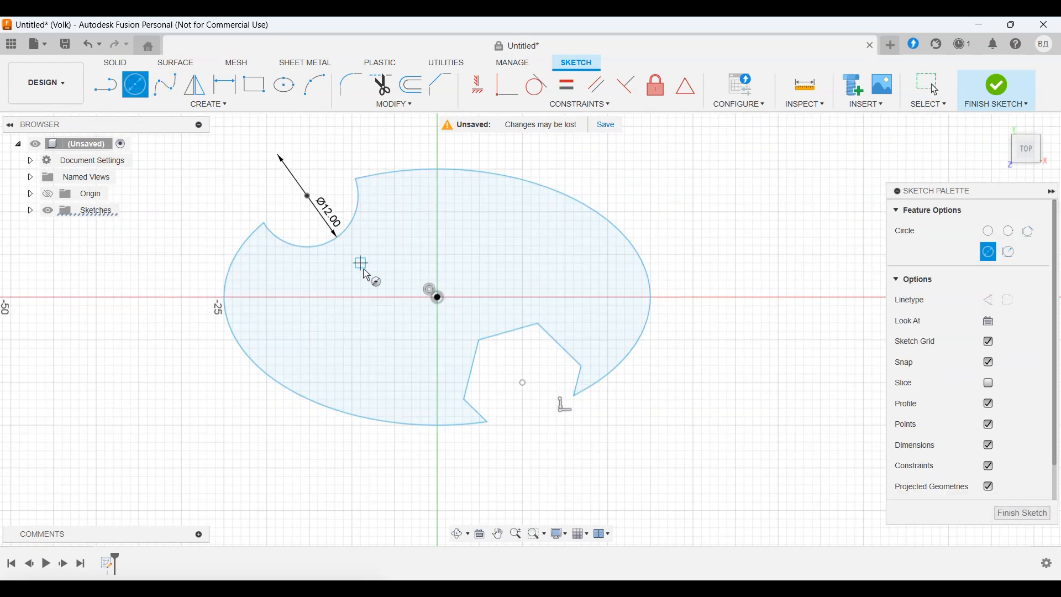
{"action": "left_click", "coordinate": [378, 271]}
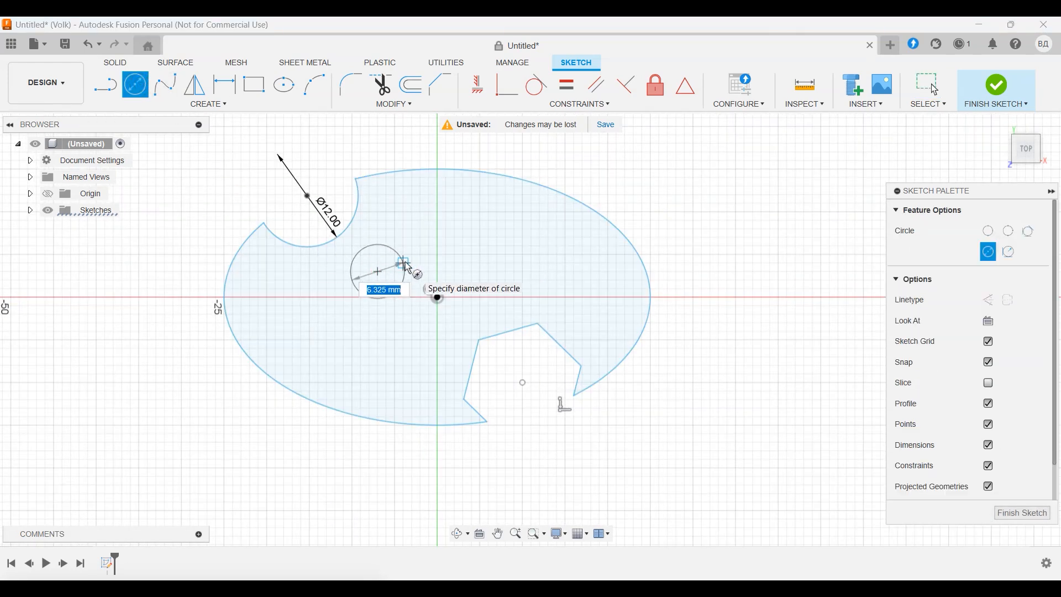
{"action": "left_click", "coordinate": [406, 265]}
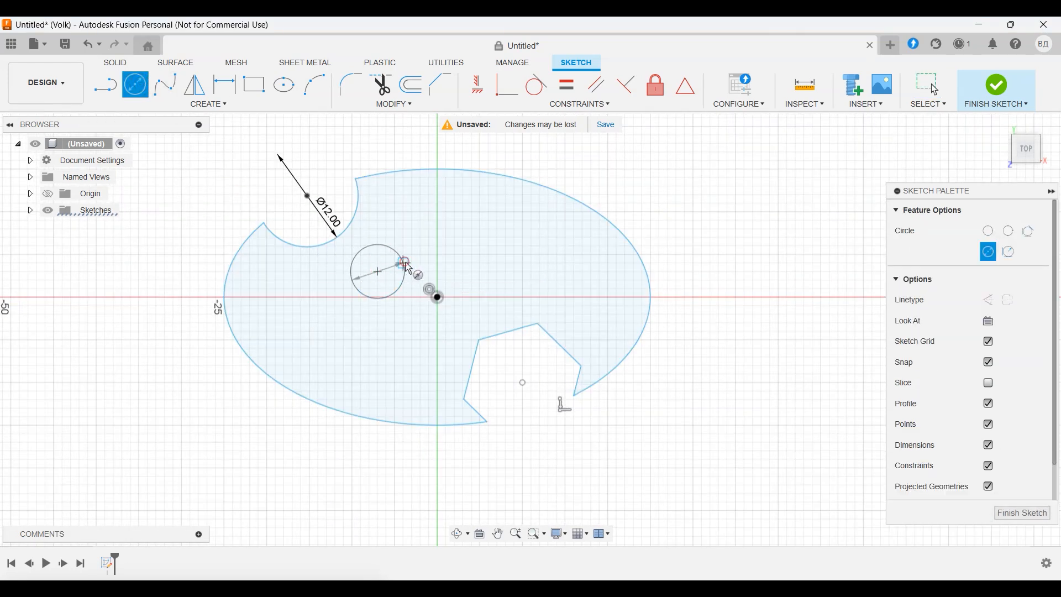
{"action": "left_click", "coordinate": [435, 315]}
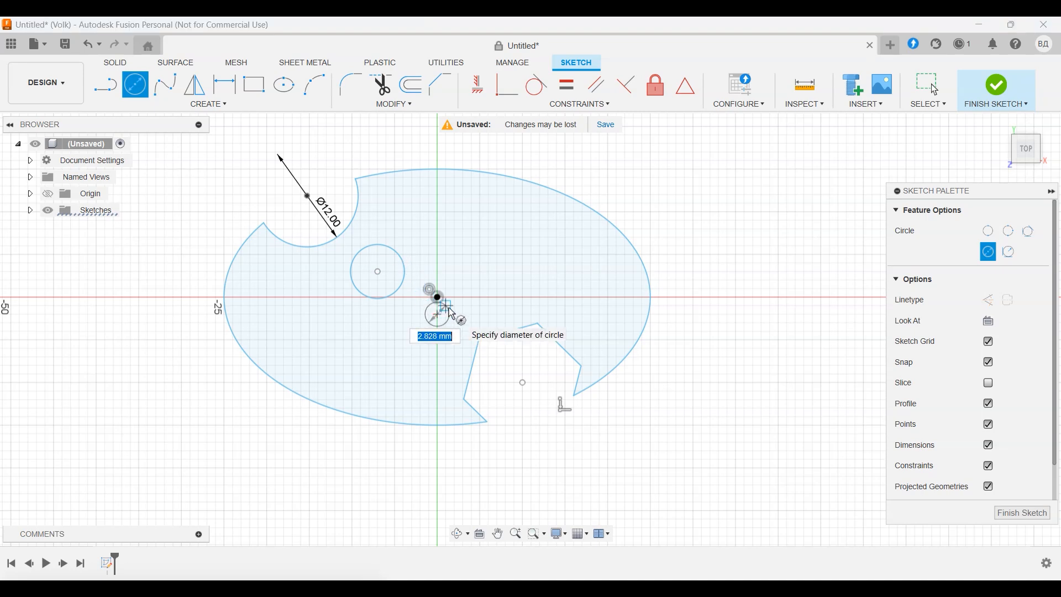
{"action": "left_click", "coordinate": [449, 308]}
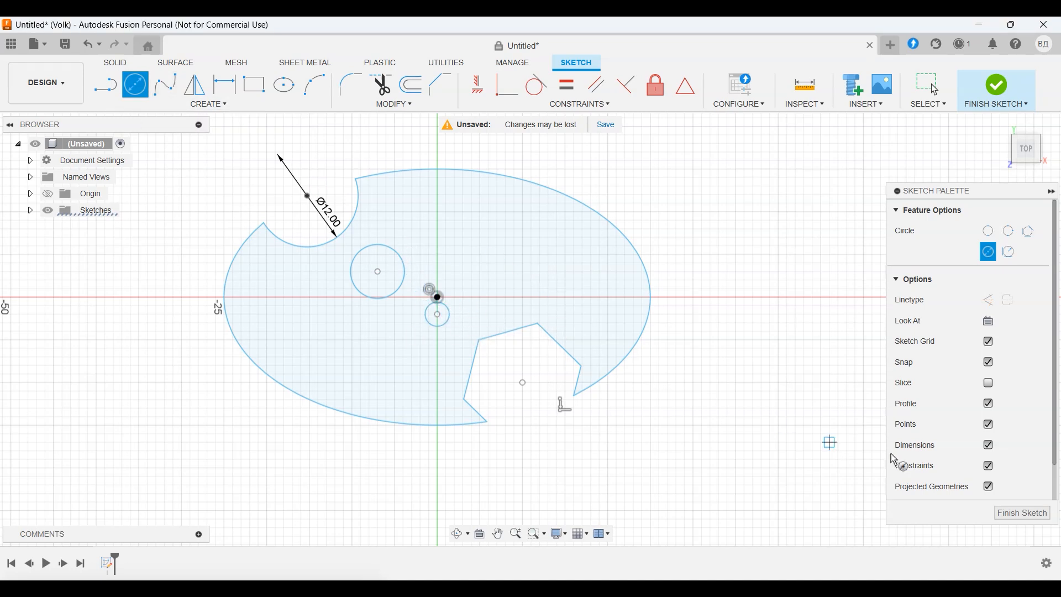
{"action": "left_click", "coordinate": [1015, 514]}
Step: Create a Patch surface as a new body from the notched ellipse profile, leaving out the two inner circles
{"action": "scroll", "coordinate": [728, 405], "scroll_direction": "down", "scroll_amount": 2}
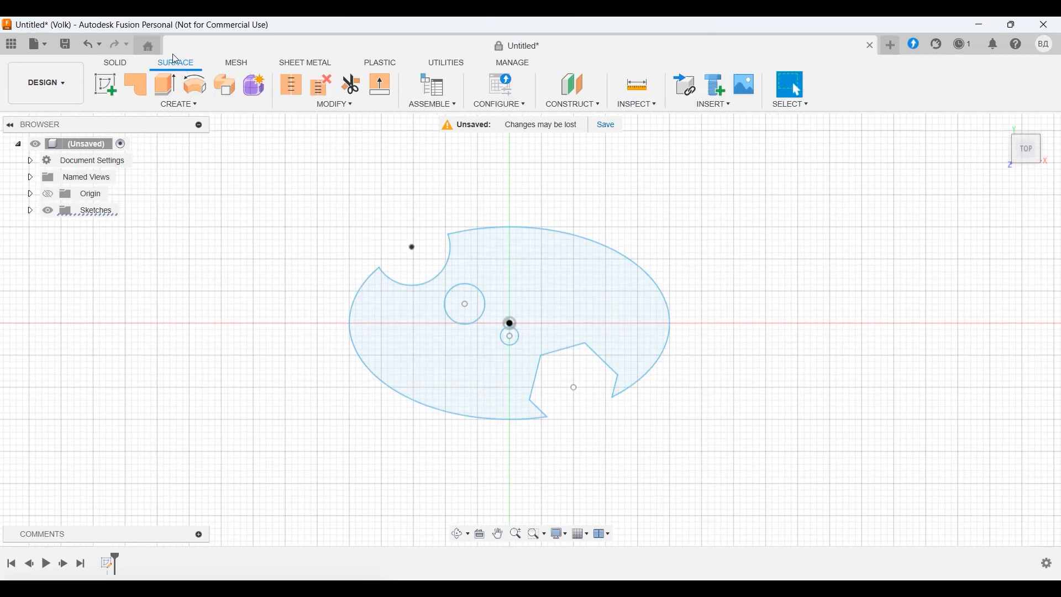
{"action": "left_click", "coordinate": [145, 88]}
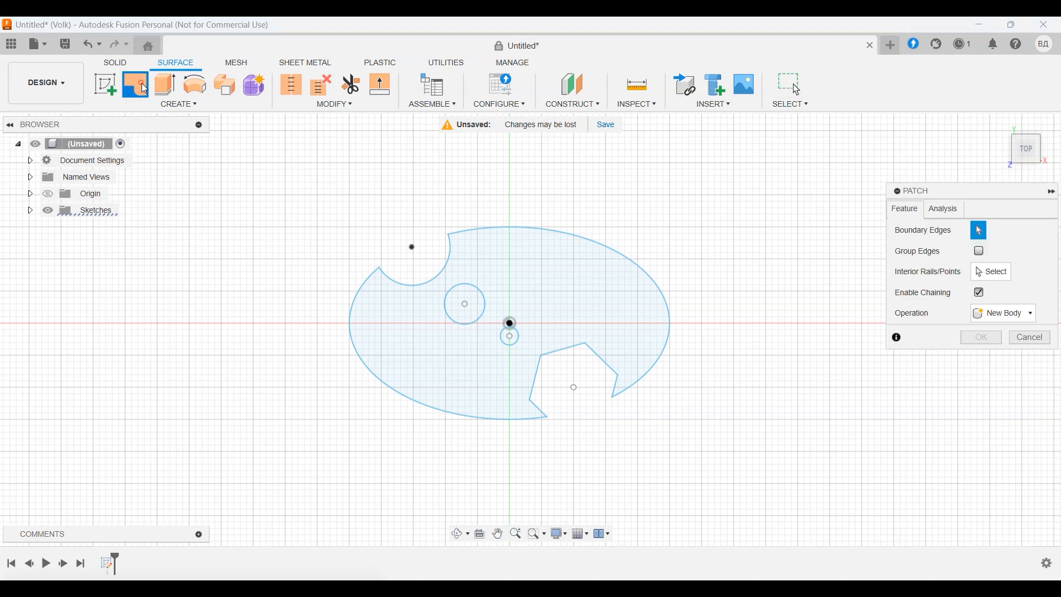
{"action": "left_click", "coordinate": [403, 324]}
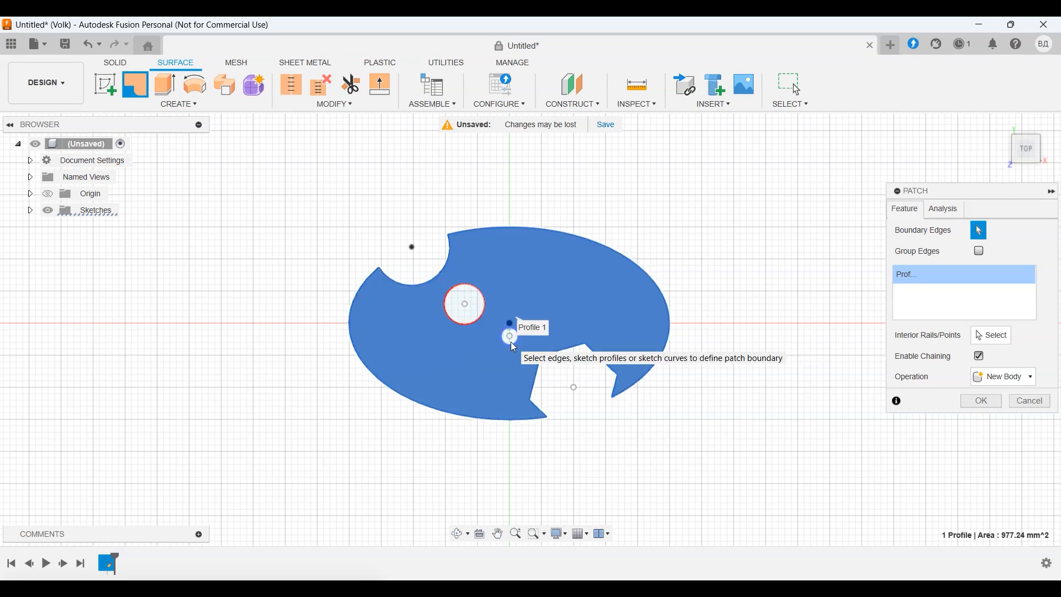
{"action": "left_click", "coordinate": [982, 401]}
{"action": "middle_click_drag", "start_coordinate": [812, 407], "coordinate": [804, 383], "text": "shift"}
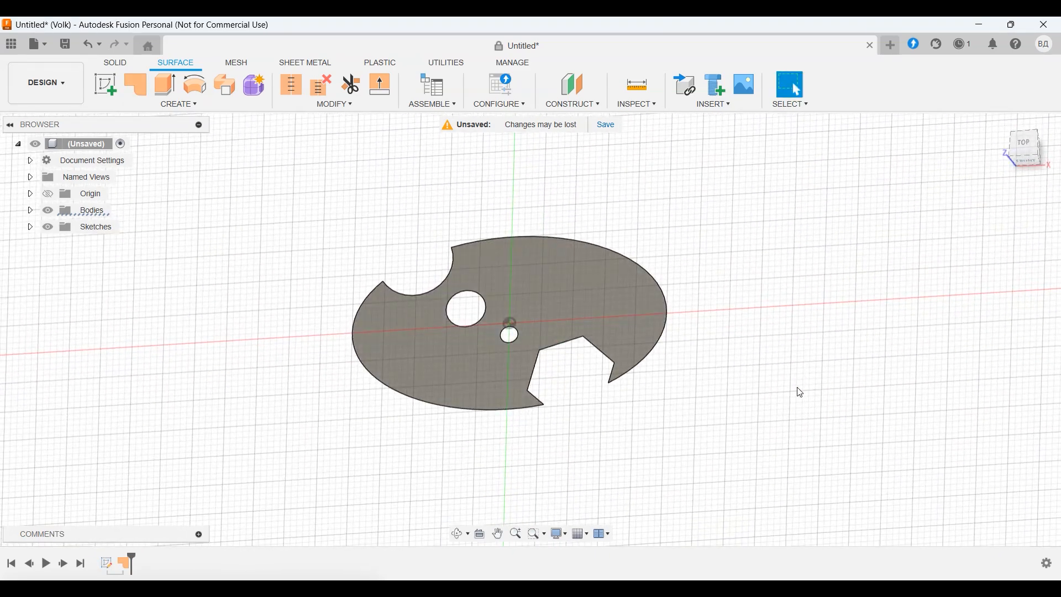
{"action": "middle_click_drag", "start_coordinate": [717, 397], "coordinate": [801, 398], "text": "shift"}
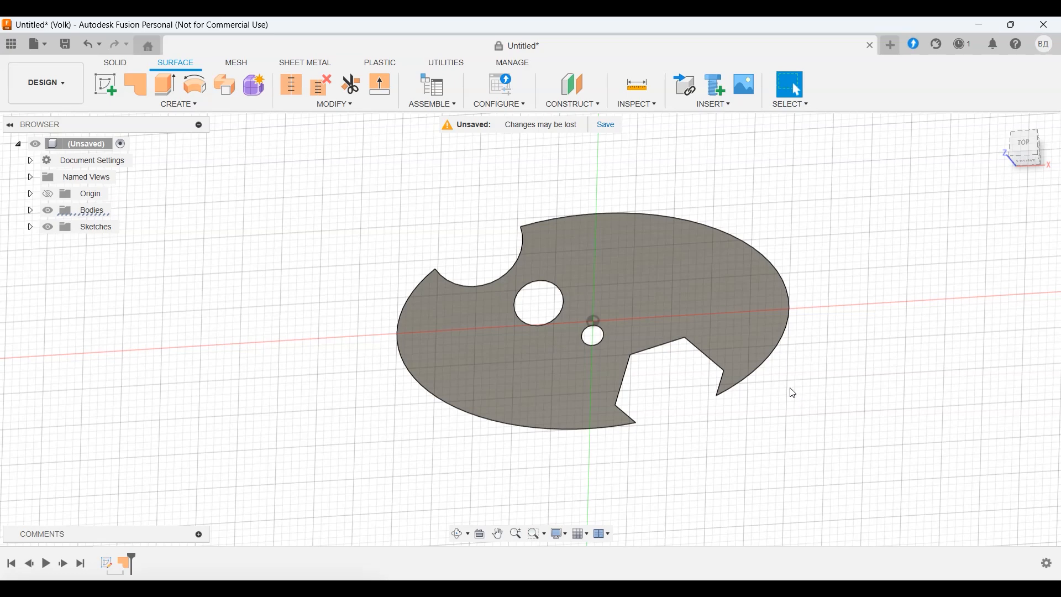
{"action": "mouse_move", "coordinate": [294, 242]}
{"action": "middle_mouse_down", "text": "shift"}
{"action": "mouse_move", "coordinate": [267, 185]}
{"action": "mouse_move", "coordinate": [285, 249]}
{"action": "middle_mouse_up", "text": "shift"}
Step: Offset the patch surface 25 mm upward as a new body
{"action": "left_click", "coordinate": [178, 105]}
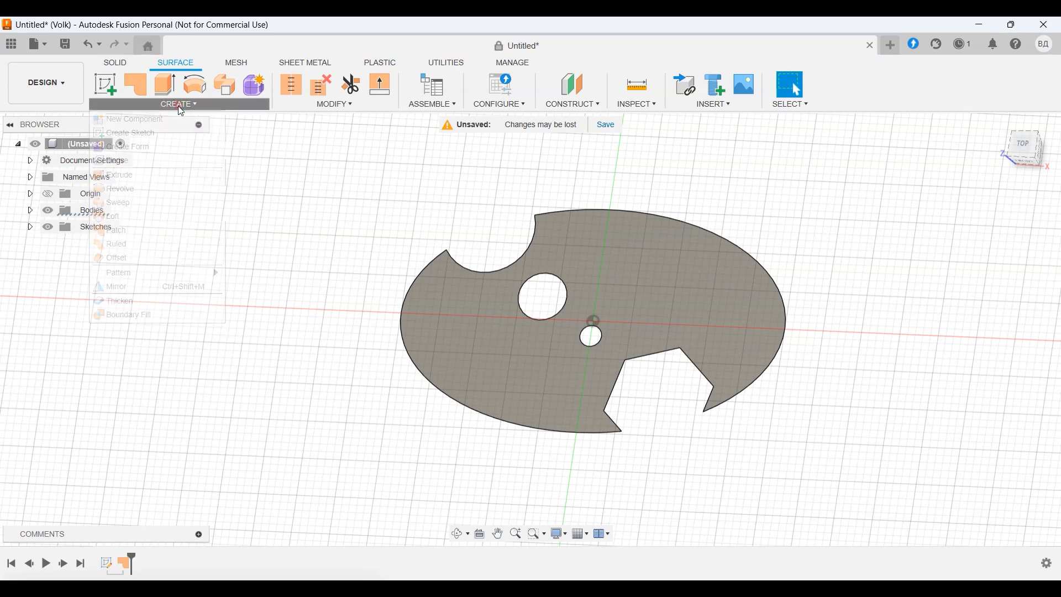
{"action": "left_click", "coordinate": [129, 264]}
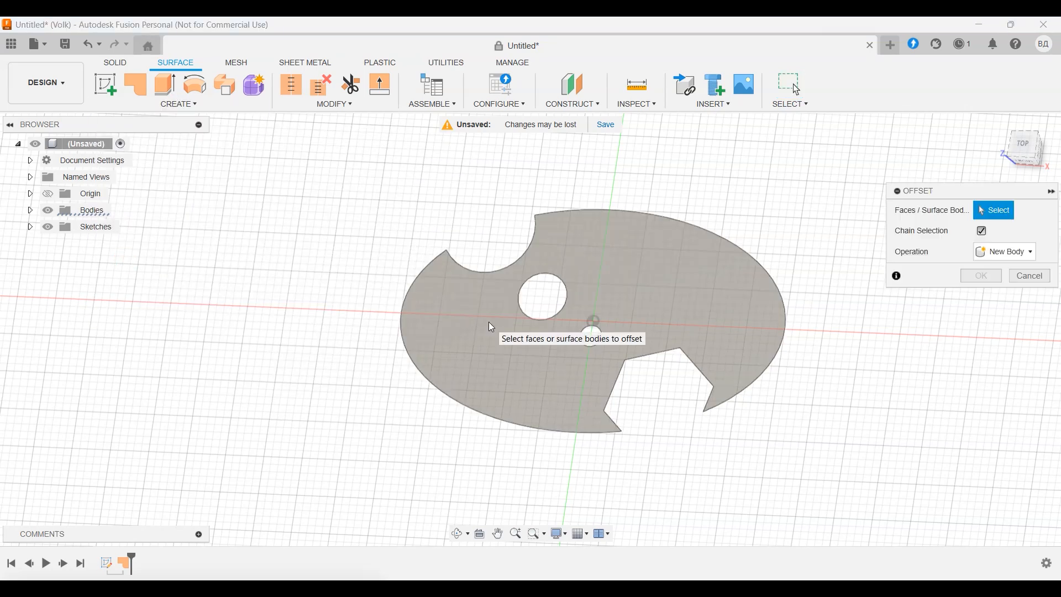
{"action": "left_click", "coordinate": [488, 322]}
{"action": "scroll", "coordinate": [487, 321], "scroll_direction": "down", "scroll_amount": 2}
{"action": "left_click_drag", "start_coordinate": [483, 318], "coordinate": [448, 264]}
{"action": "middle_click_drag", "start_coordinate": [760, 386], "coordinate": [768, 310], "text": "shift"}
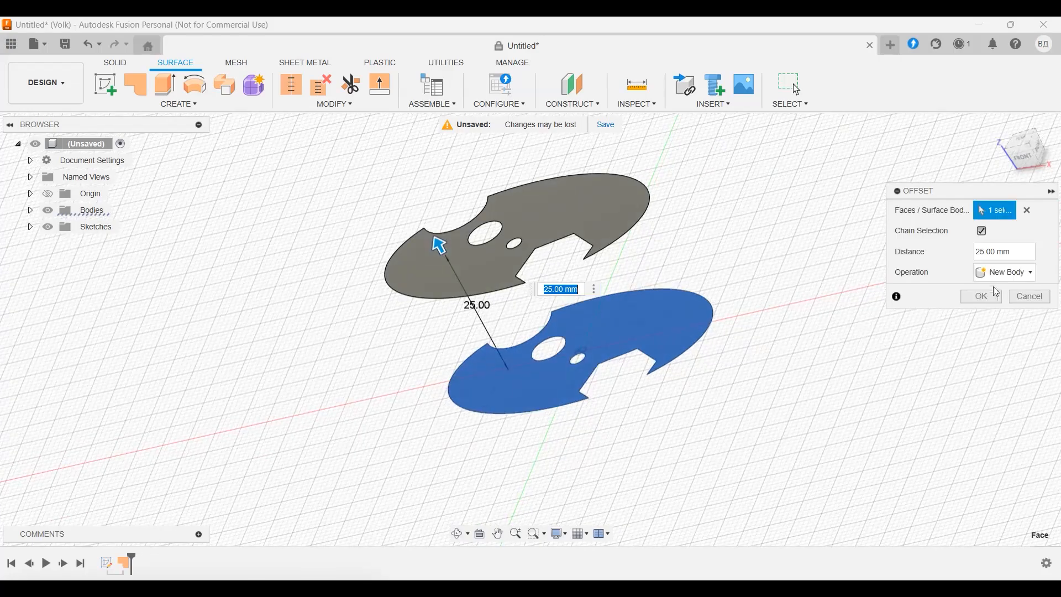
{"action": "left_click", "coordinate": [982, 297]}
{"action": "scroll", "coordinate": [777, 281], "scroll_direction": "up", "scroll_amount": 4}
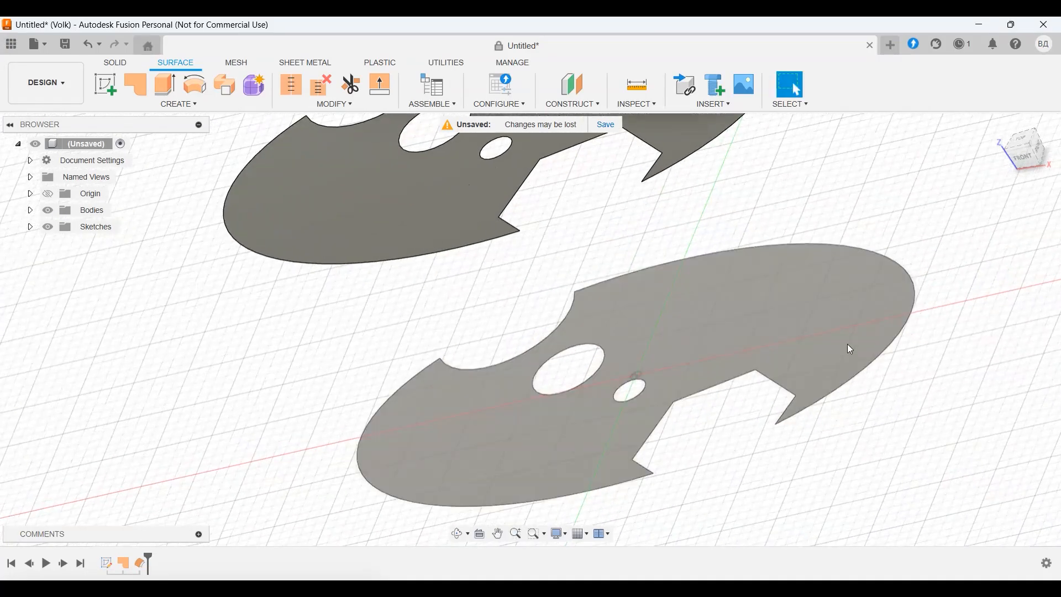
{"action": "scroll", "coordinate": [826, 320], "scroll_direction": "down", "scroll_amount": 3}
{"action": "middle_click_drag", "start_coordinate": [893, 263], "coordinate": [686, 289], "text": "ctrl+shift"}
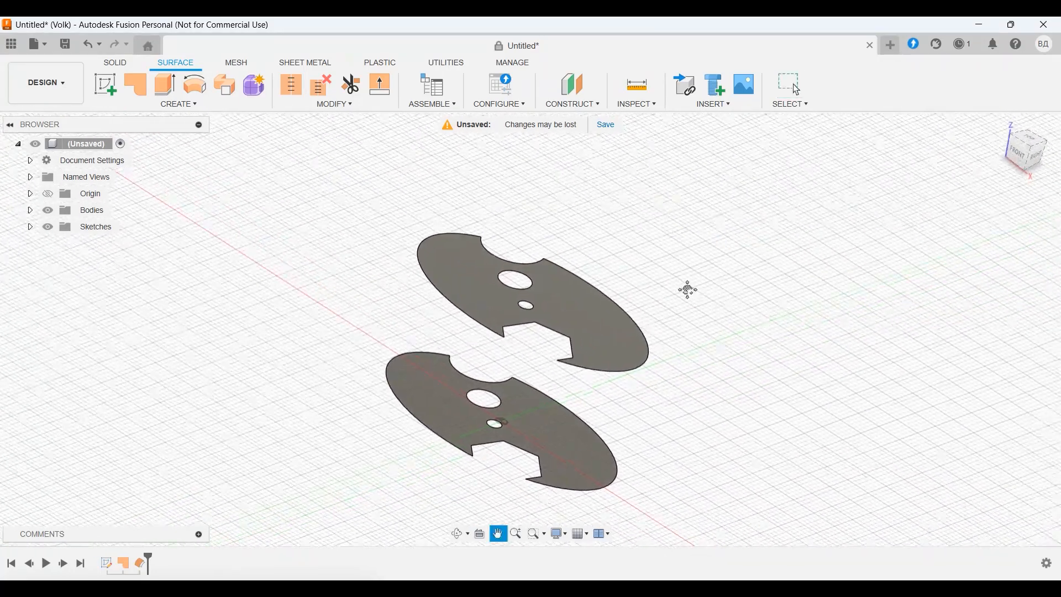
Step: Extrude the edges of the upper notched surface, including its two holes, upward into surface walls as a new body
{"action": "left_click", "coordinate": [164, 91]}
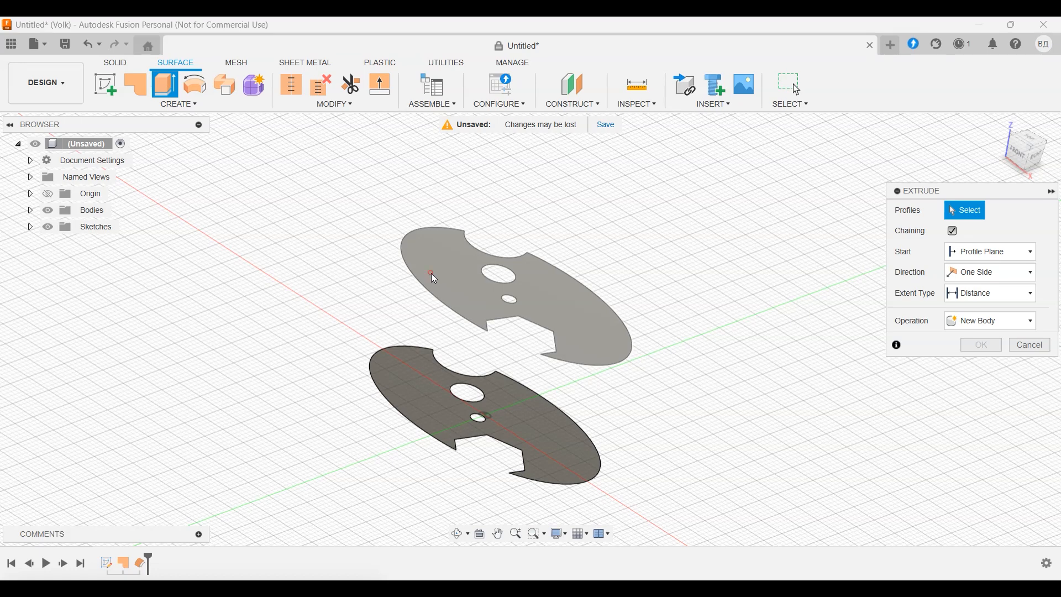
{"action": "left_click", "coordinate": [432, 275]}
{"action": "left_click_drag", "start_coordinate": [443, 234], "coordinate": [451, 213]}
{"action": "left_click", "coordinate": [973, 386]}
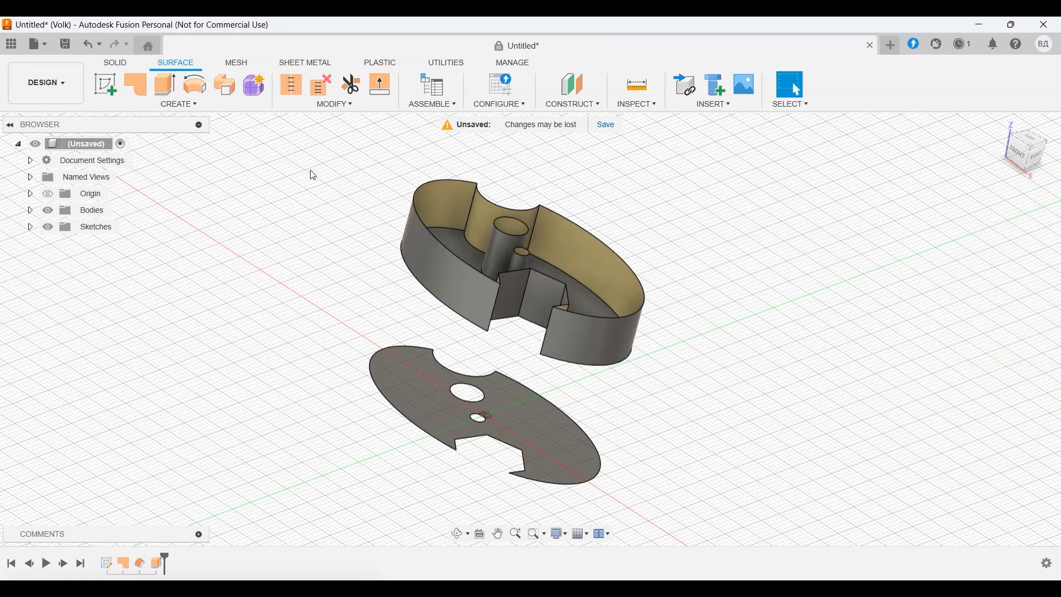
Step: Close the open top of the extruded walls with a Patch surface as a new body, using the chained outer boundary edges
{"action": "left_click", "coordinate": [136, 86]}
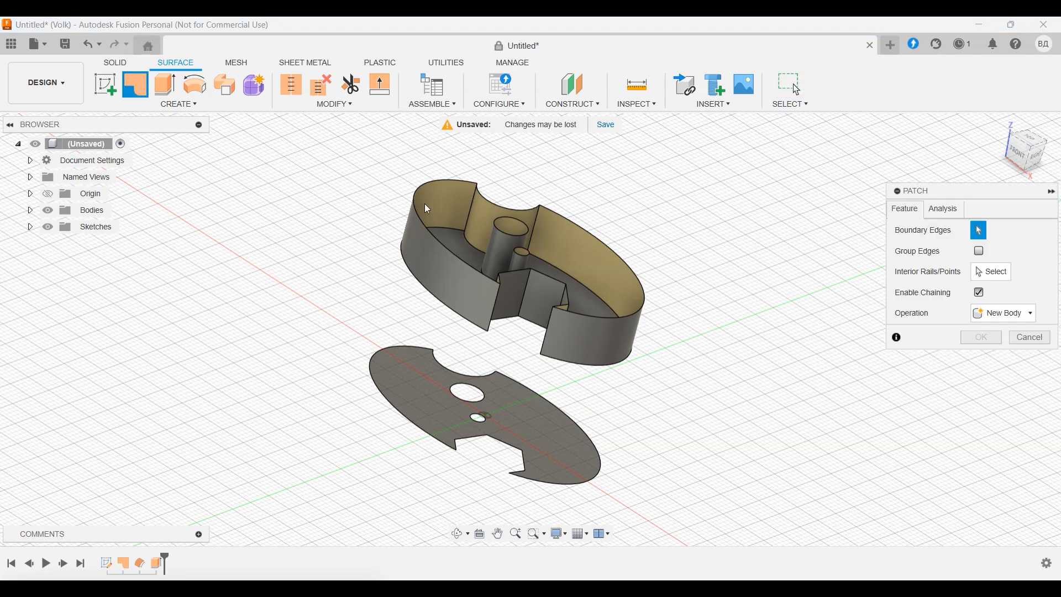
{"action": "left_click", "coordinate": [410, 206]}
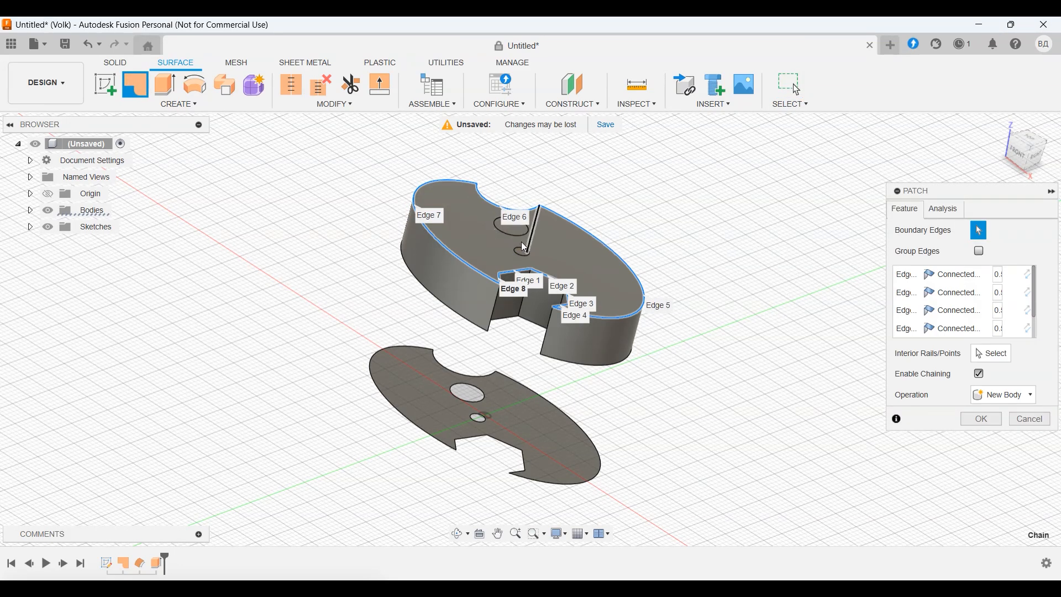
{"action": "left_click", "coordinate": [981, 418]}
Step: Offset the top patch surface of the walled shape 11 mm upward as a new body
{"action": "scroll", "coordinate": [727, 294], "scroll_direction": "up", "scroll_amount": 2}
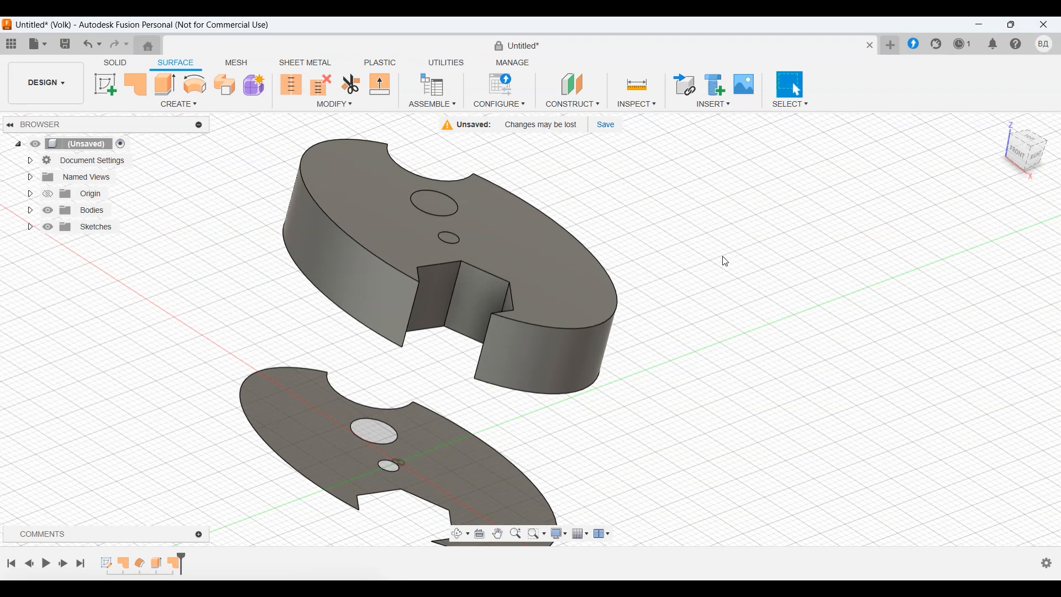
{"action": "middle_click_drag", "start_coordinate": [725, 261], "coordinate": [727, 299]}
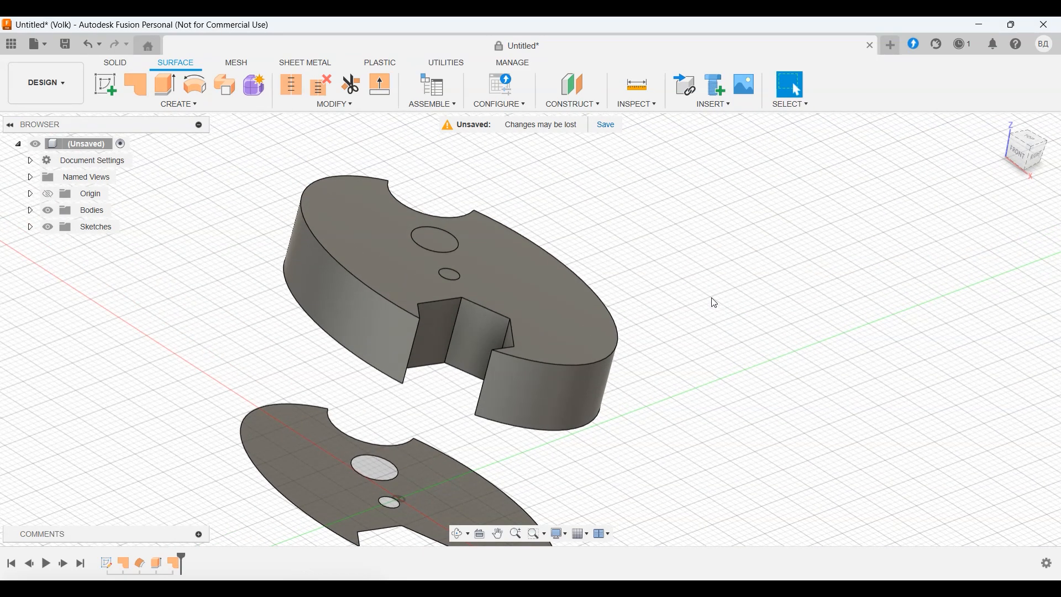
{"action": "left_click", "coordinate": [547, 290]}
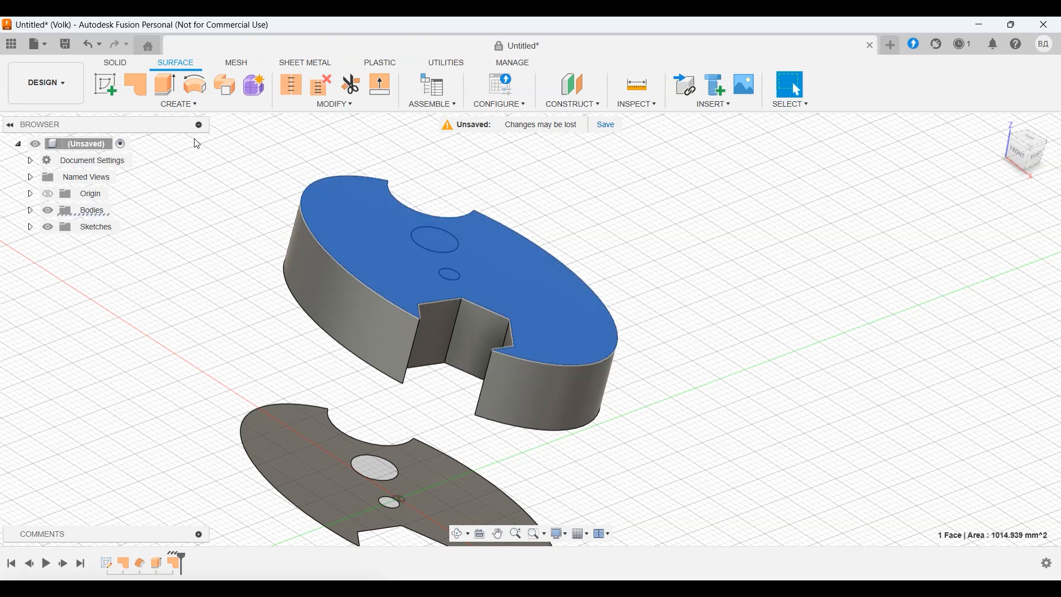
{"action": "left_click", "coordinate": [173, 105]}
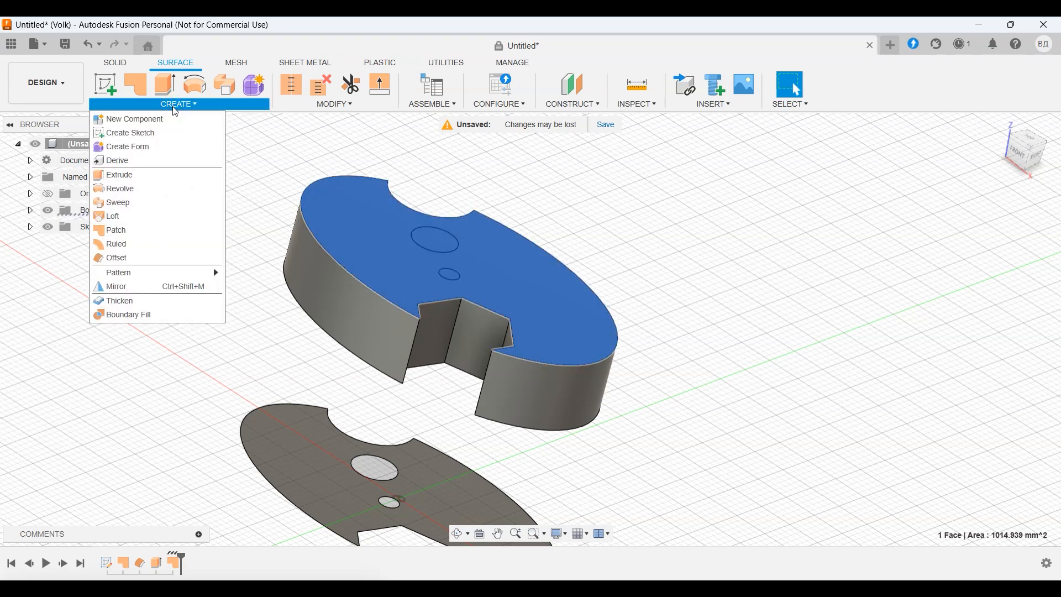
{"action": "left_click", "coordinate": [128, 258]}
{"action": "left_click_drag", "start_coordinate": [311, 180], "coordinate": [371, 112]}
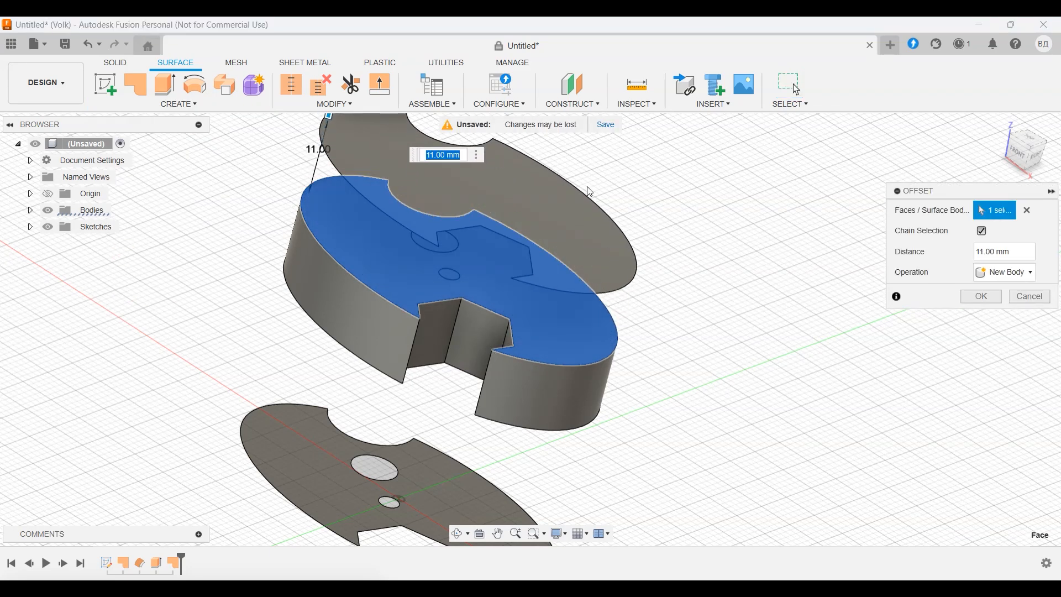
{"action": "left_click", "coordinate": [983, 298]}
Step: Try to extrude the two circular hole edges at the top of the walled shape upward as surfaces
{"action": "scroll", "coordinate": [775, 315], "scroll_direction": "down", "scroll_amount": 4}
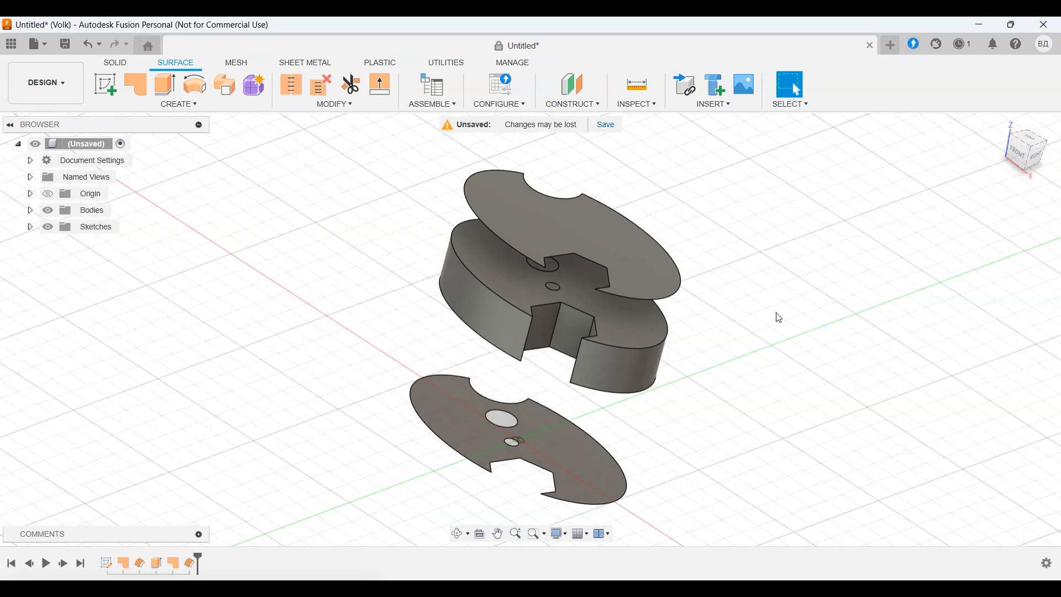
{"action": "left_click", "coordinate": [554, 243]}
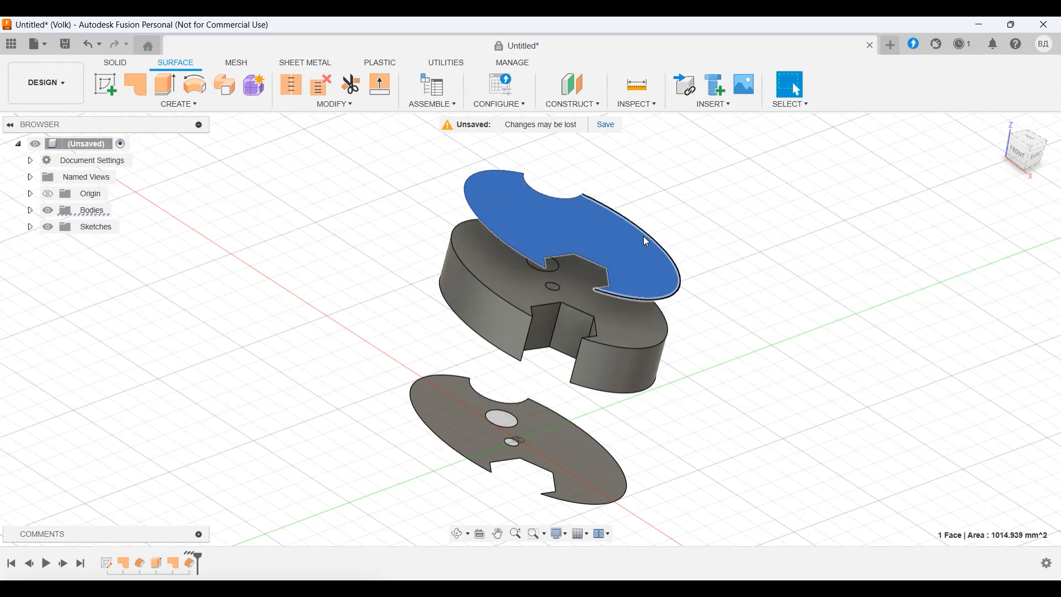
{"action": "left_click", "coordinate": [554, 268]}
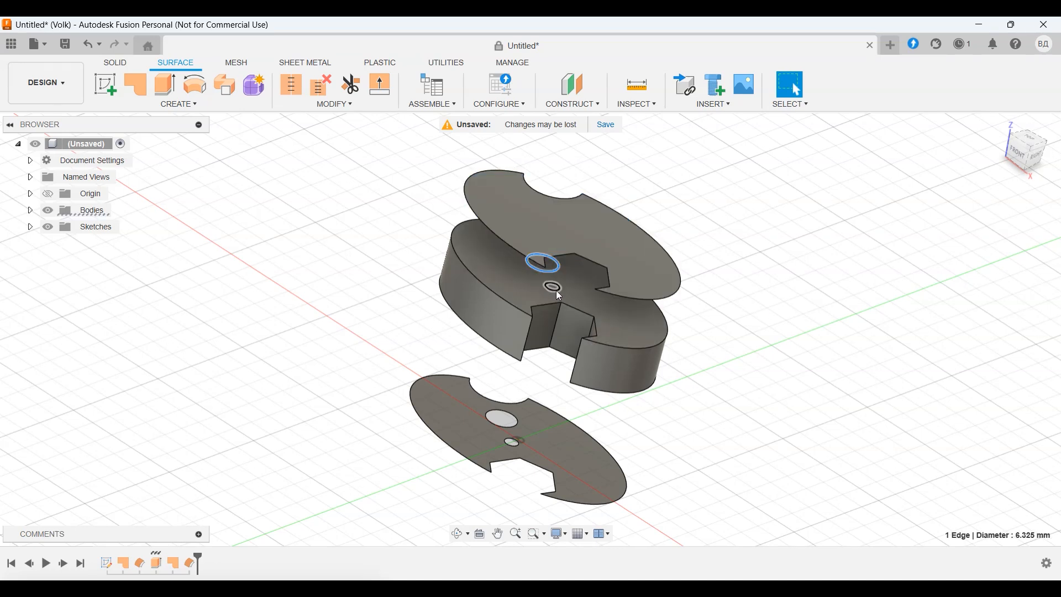
{"action": "left_click", "coordinate": [557, 291]}
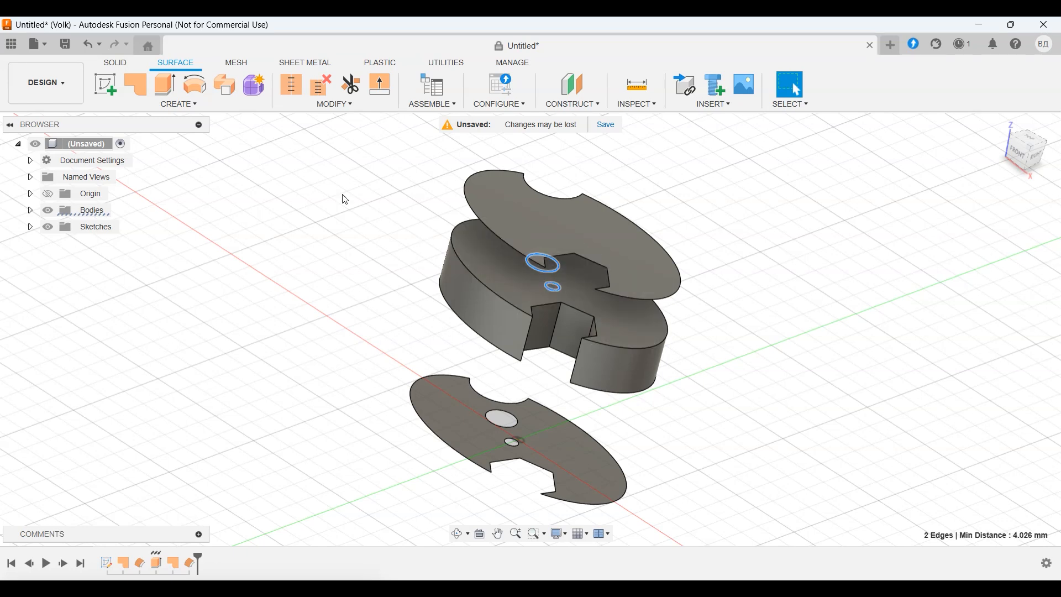
{"action": "left_click", "coordinate": [159, 89]}
{"action": "left_click_drag", "start_coordinate": [557, 271], "coordinate": [563, 255]}
{"action": "left_click", "coordinate": [980, 386]}
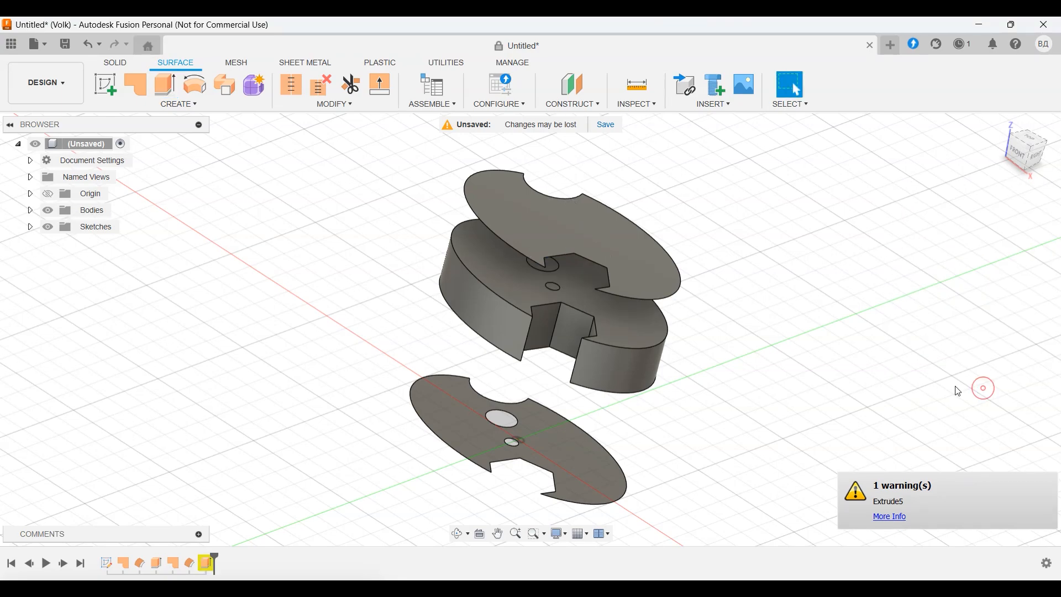
Step: Examine the finished surface bodies from below and from the front, including their holes and notches
{"action": "middle_click_drag", "start_coordinate": [801, 340], "coordinate": [881, 199], "text": "shift"}
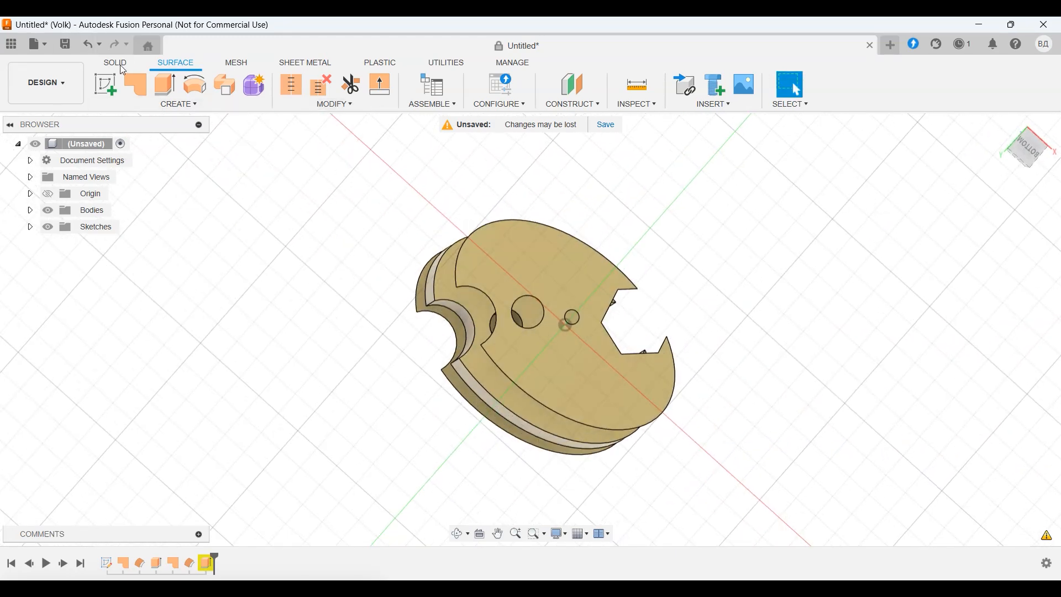
{"action": "scroll", "coordinate": [502, 350], "scroll_direction": "up", "scroll_amount": 5}
{"action": "middle_click_drag", "start_coordinate": [530, 324], "coordinate": [618, 305], "text": "shift"}
{"action": "scroll", "coordinate": [520, 368], "scroll_direction": "down", "scroll_amount": 4}
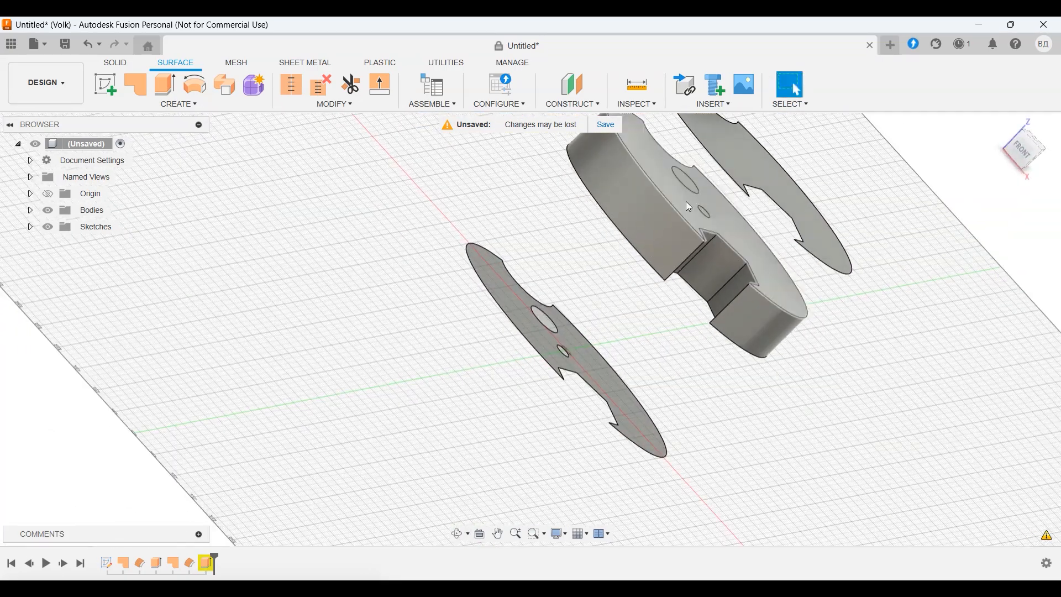
{"action": "middle_click_drag", "start_coordinate": [682, 180], "coordinate": [713, 290], "text": "shift"}
{"action": "scroll", "coordinate": [679, 248], "scroll_direction": "down", "scroll_amount": 3}
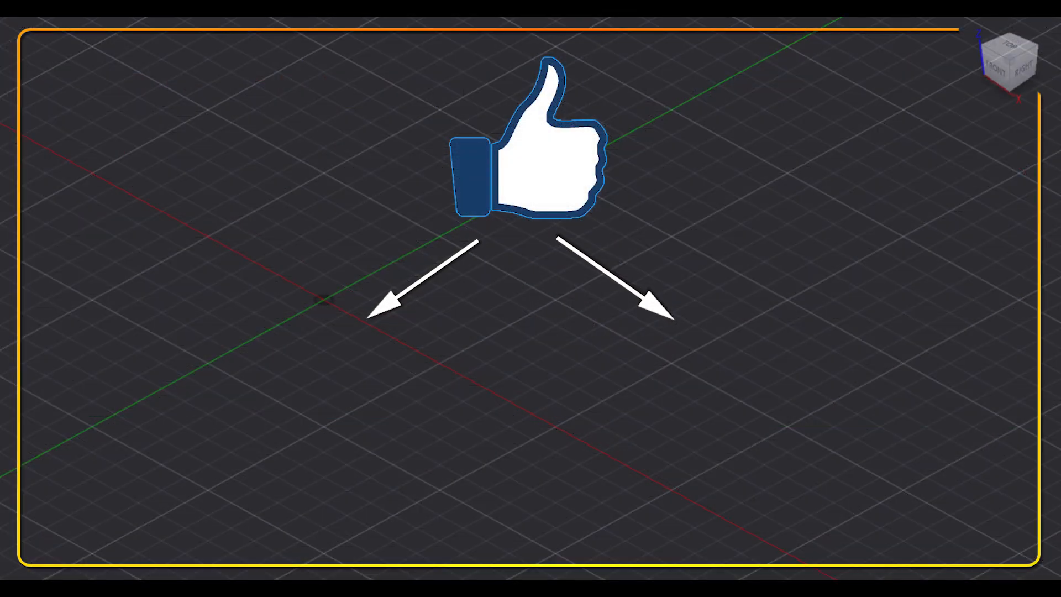